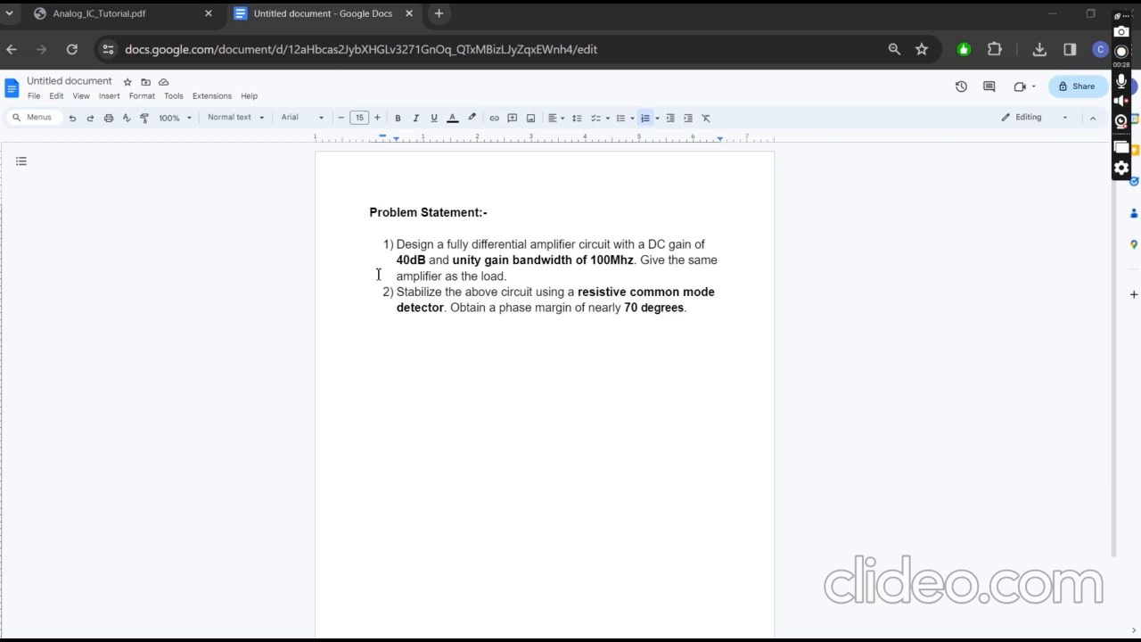
- Review the problem statement's requirement for a resistive common mode detector, highlighting the 70 degrees phase margin
drag(567, 278, 446, 308)
click(446, 309)
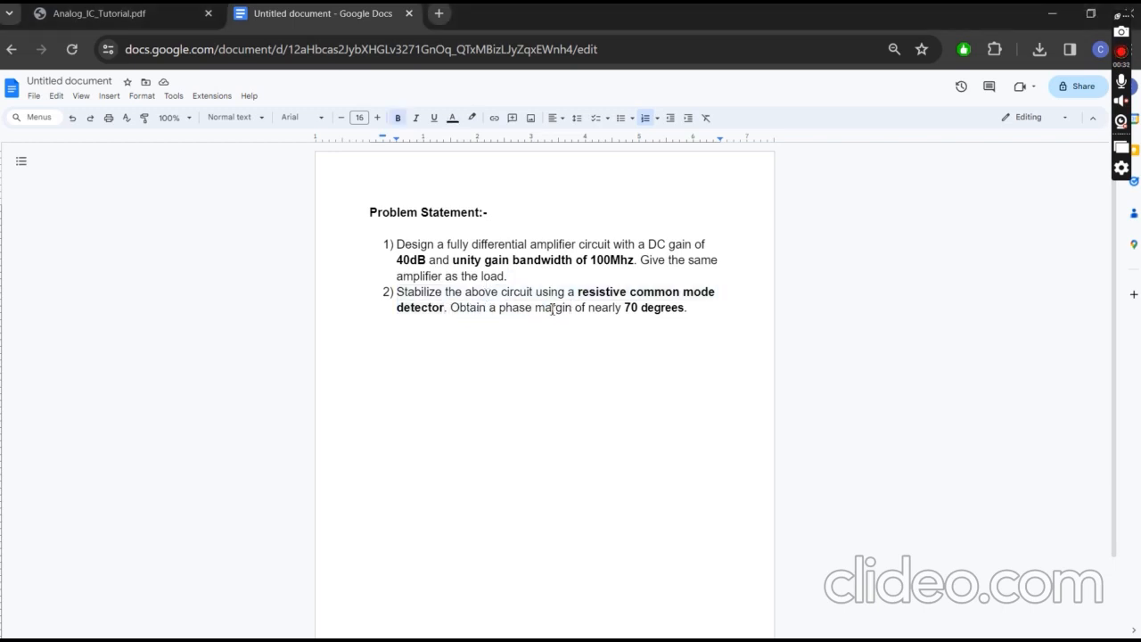
drag(624, 308, 680, 306)
click(693, 308)
- Switch to Analog_IC_Tutorial.pdf and view the hand-drawn amplifier schematic on page 2
click(156, 18)
scroll(599, 319, up, 2)
scroll(599, 319, up, 10)
scroll(598, 319, up, 3)
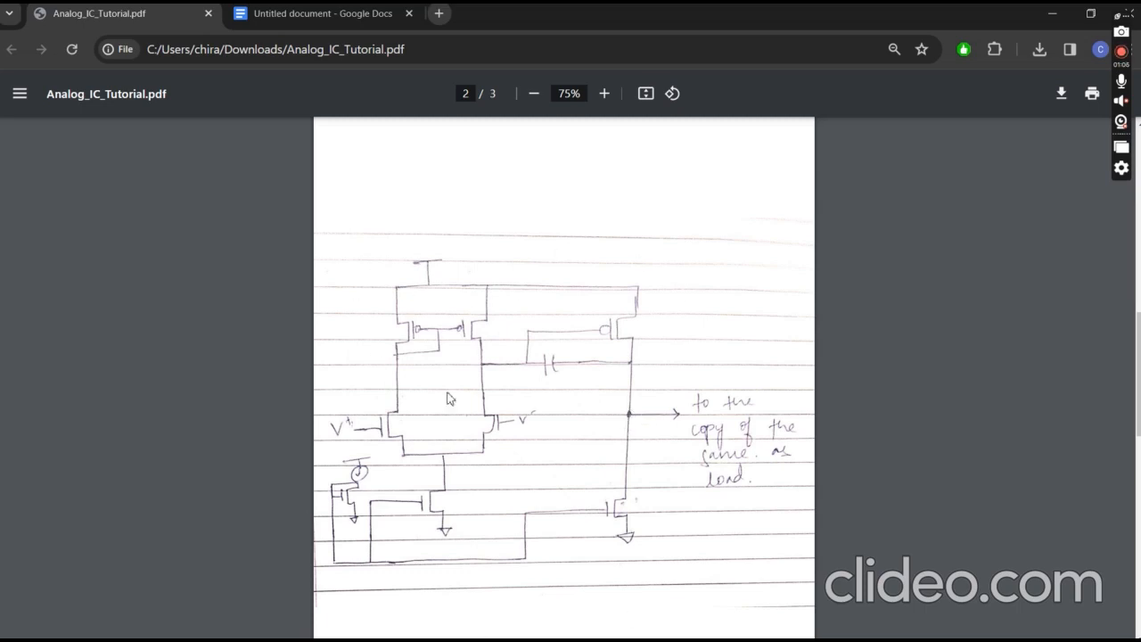
- Switch to the AMP netlist in Notepad and highlight the tsmc180 include and the Vac1 and vac2 source lines at its start
mouse_move(634, 637)
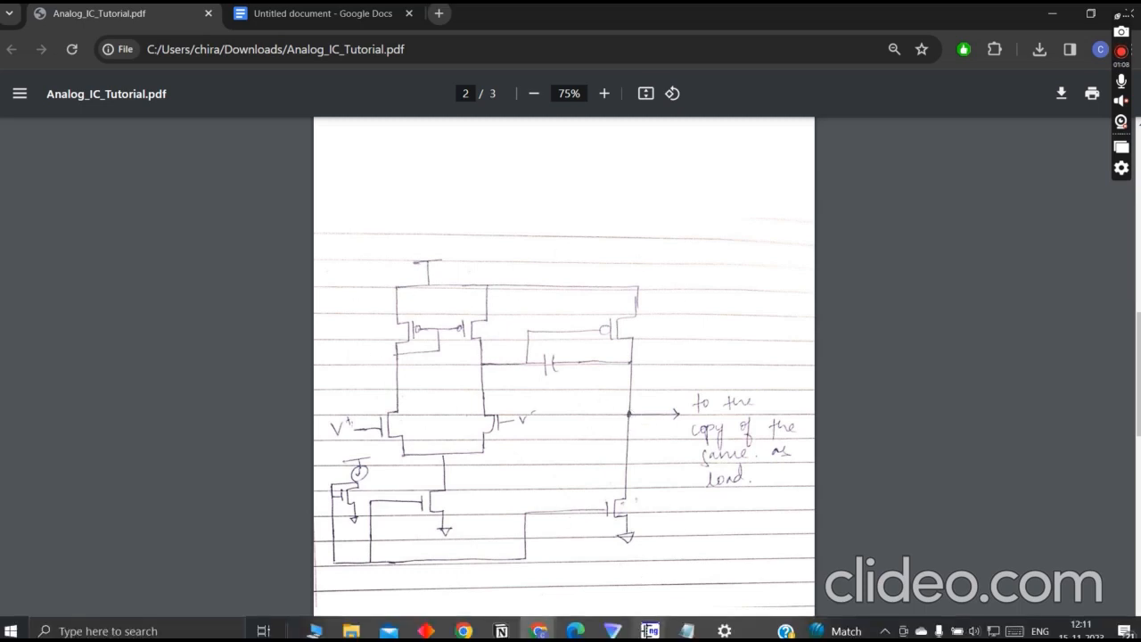
mouse_move(686, 630)
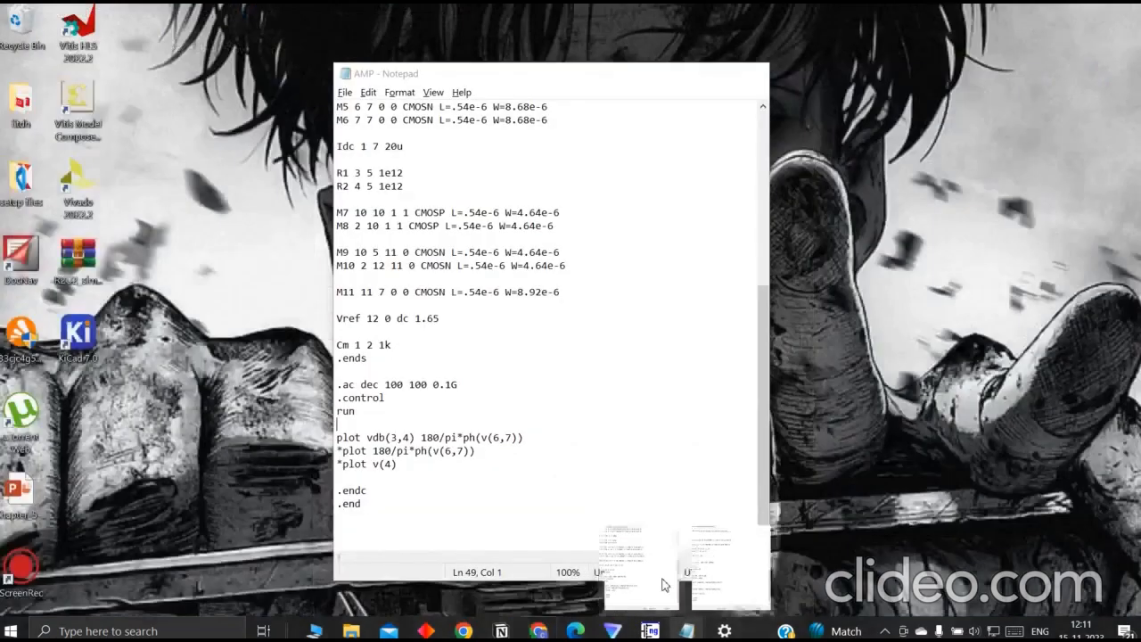
click(669, 584)
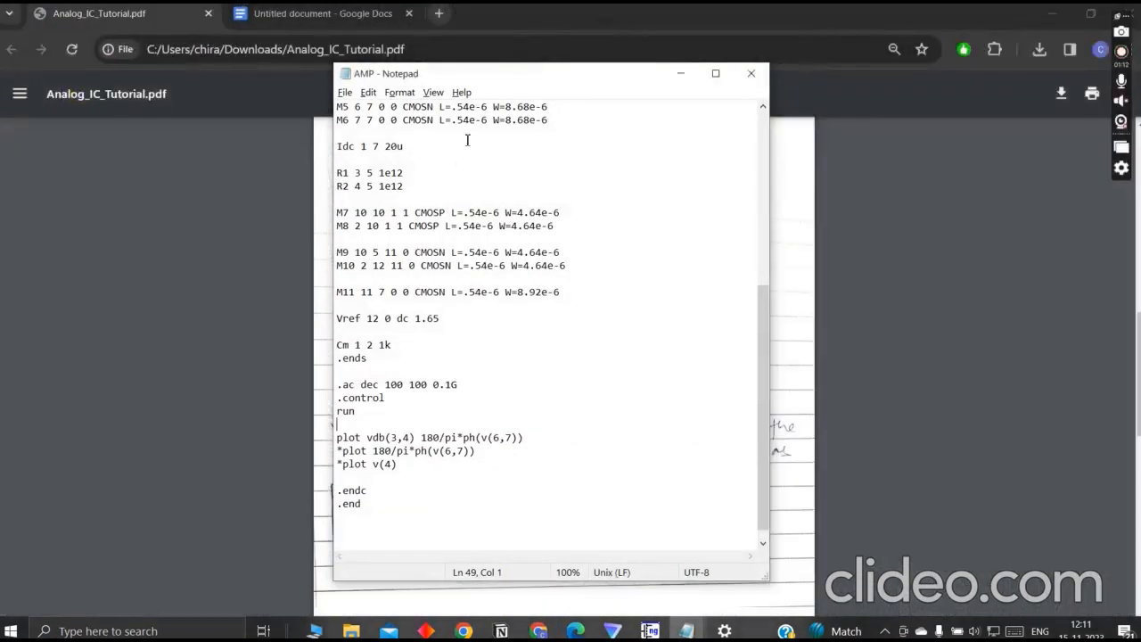
scroll(505, 183, up, 8)
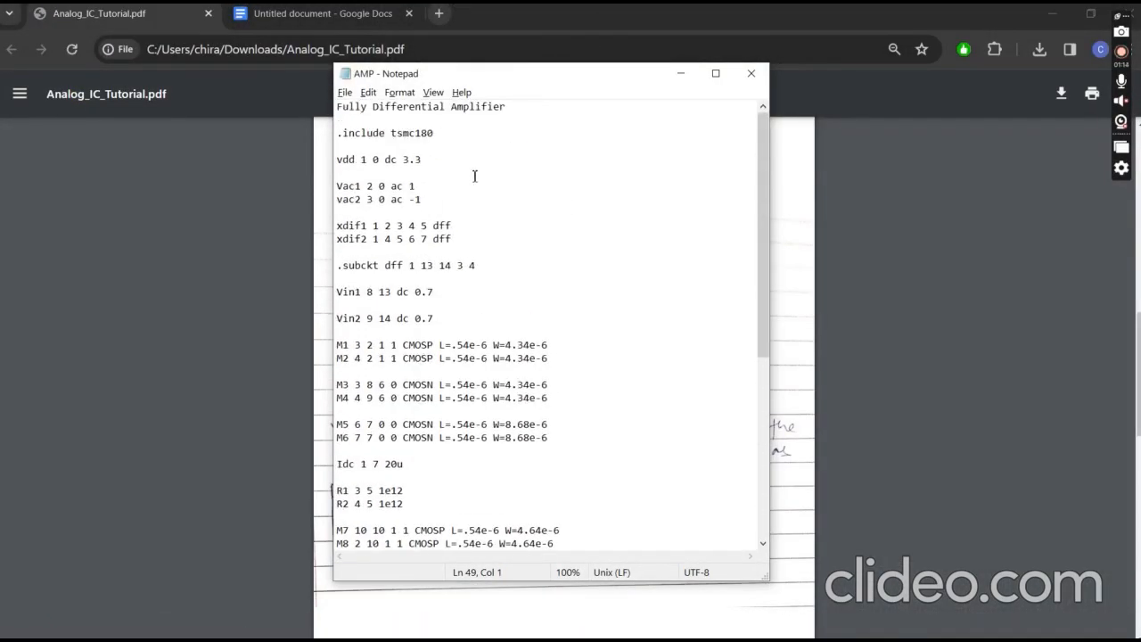
drag(436, 133, 390, 133)
click(426, 147)
drag(423, 200, 338, 185)
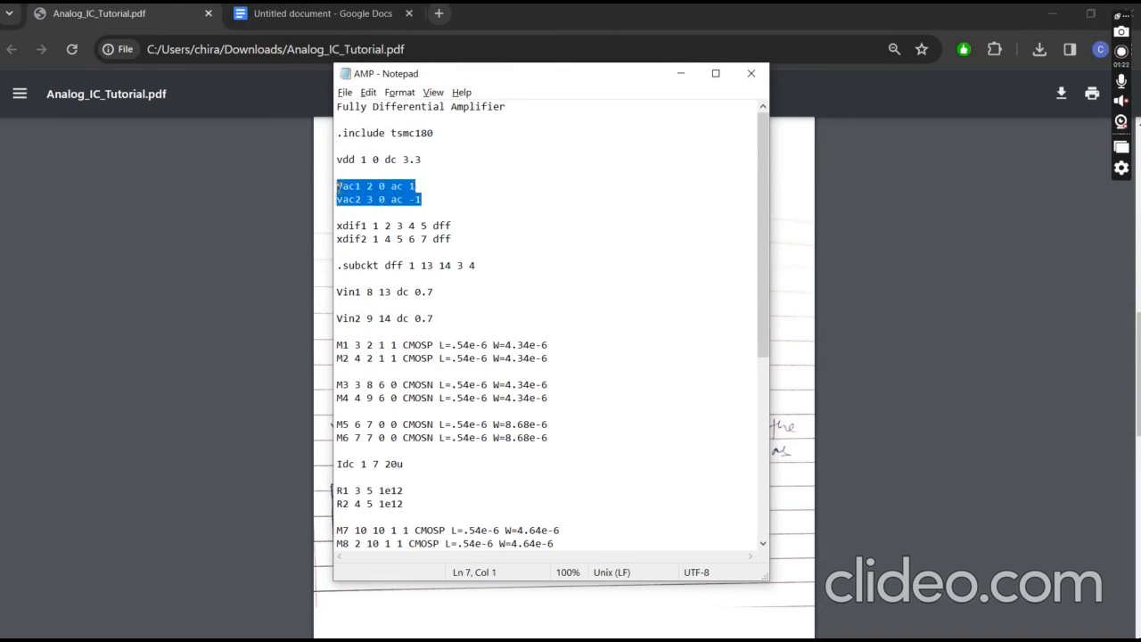
click(457, 209)
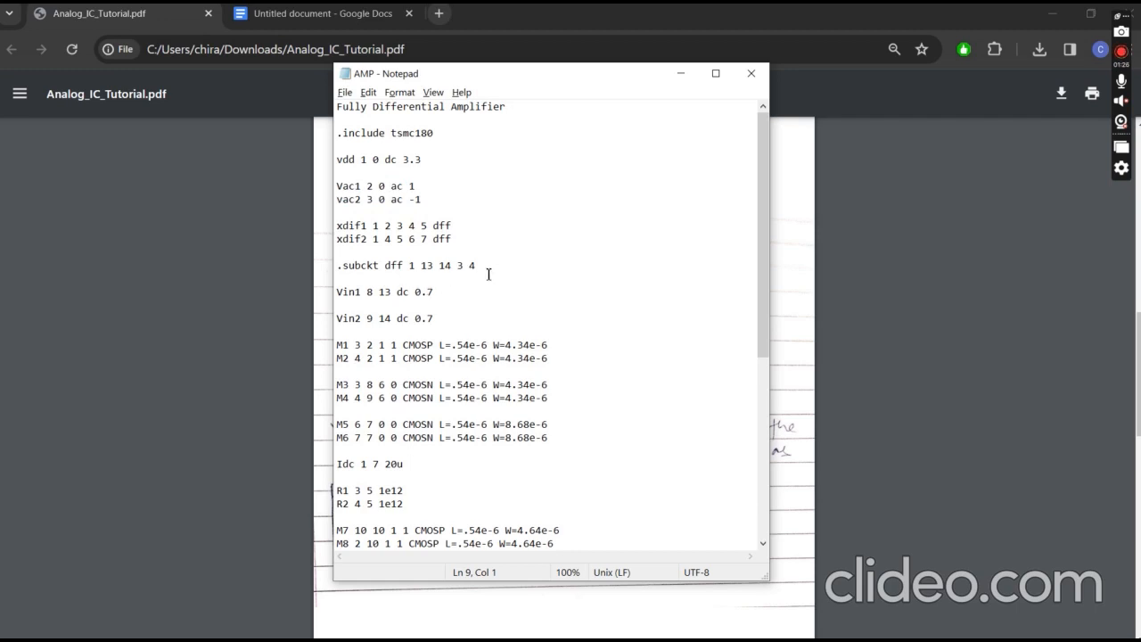
- Examine the dff subcircuit, highlighting its .subckt keyword and the body from Vin1 to M11
drag(376, 267, 305, 255)
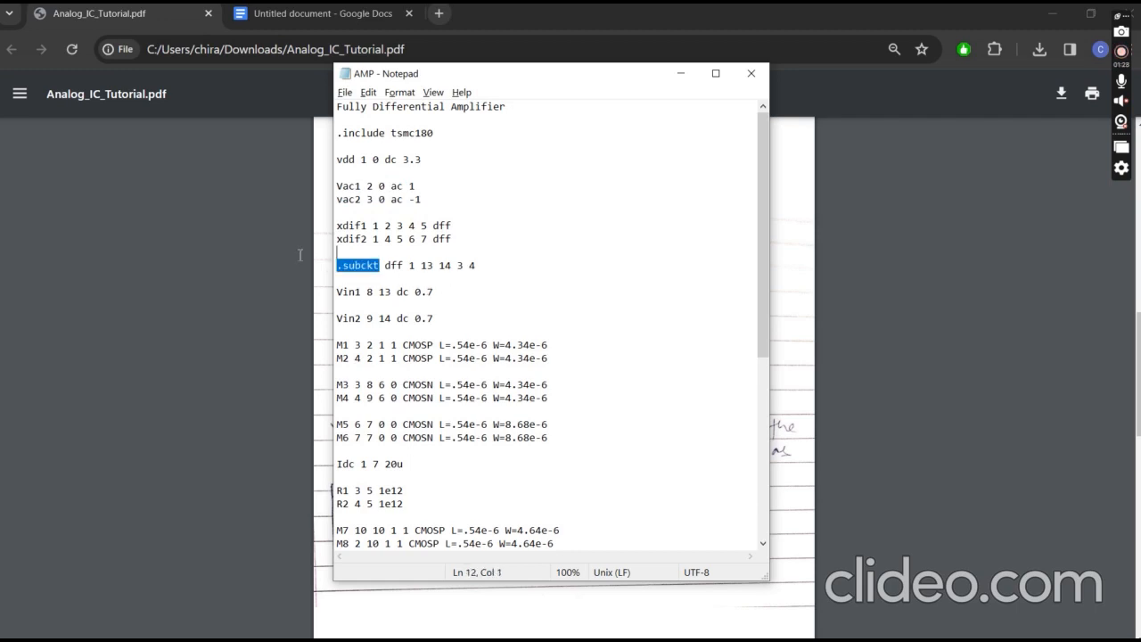
click(401, 277)
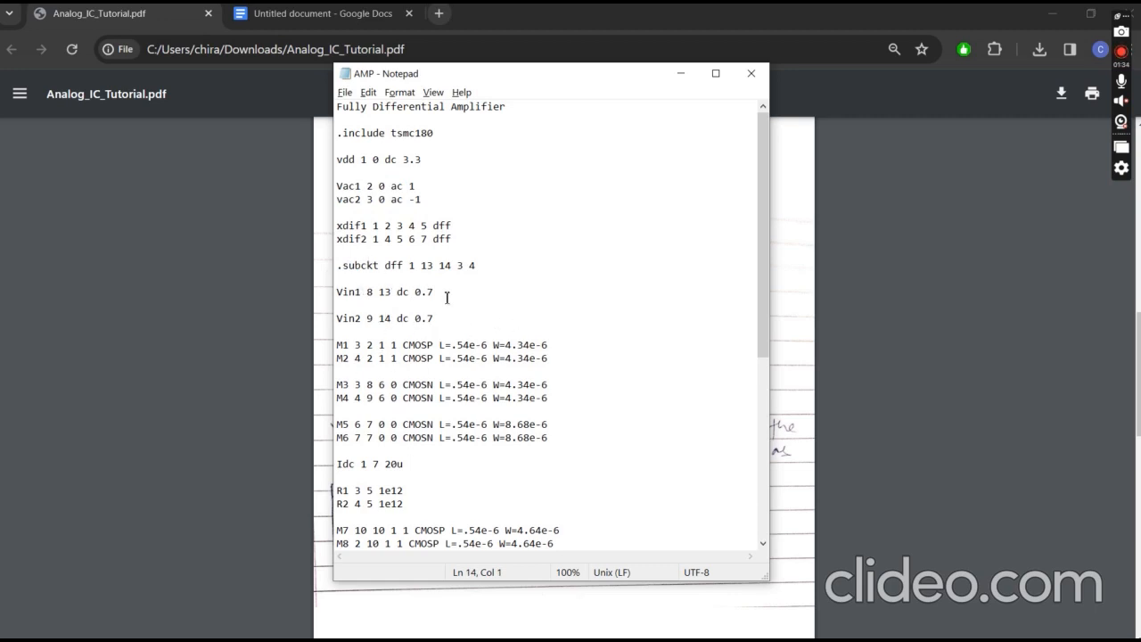
scroll(440, 390, down, 1)
scroll(461, 480, down, 1)
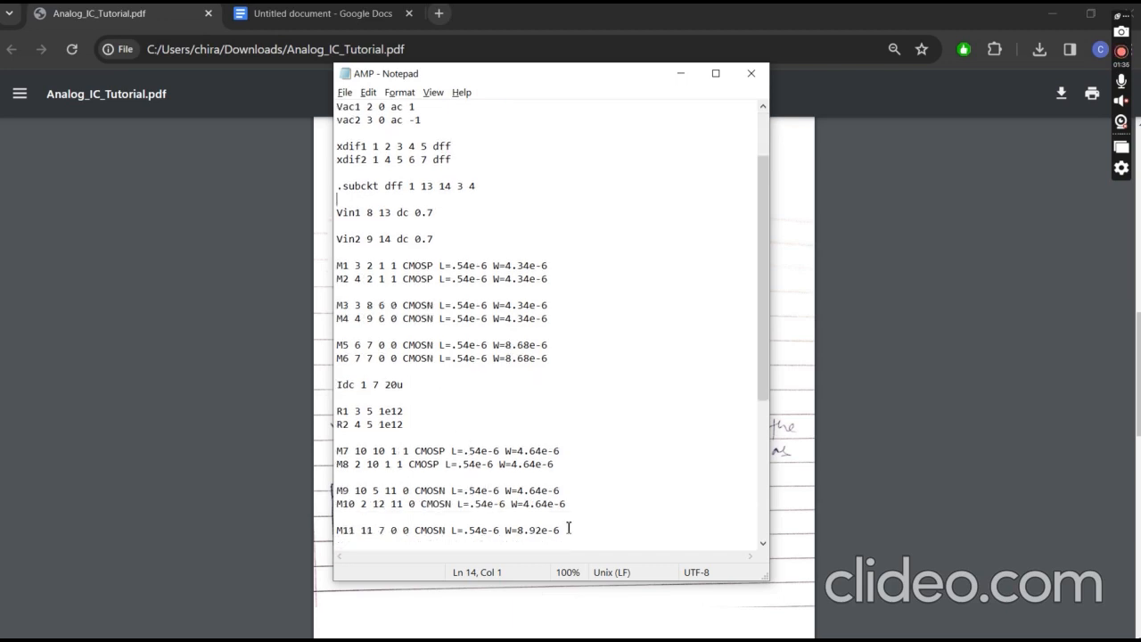
drag(571, 527, 335, 208)
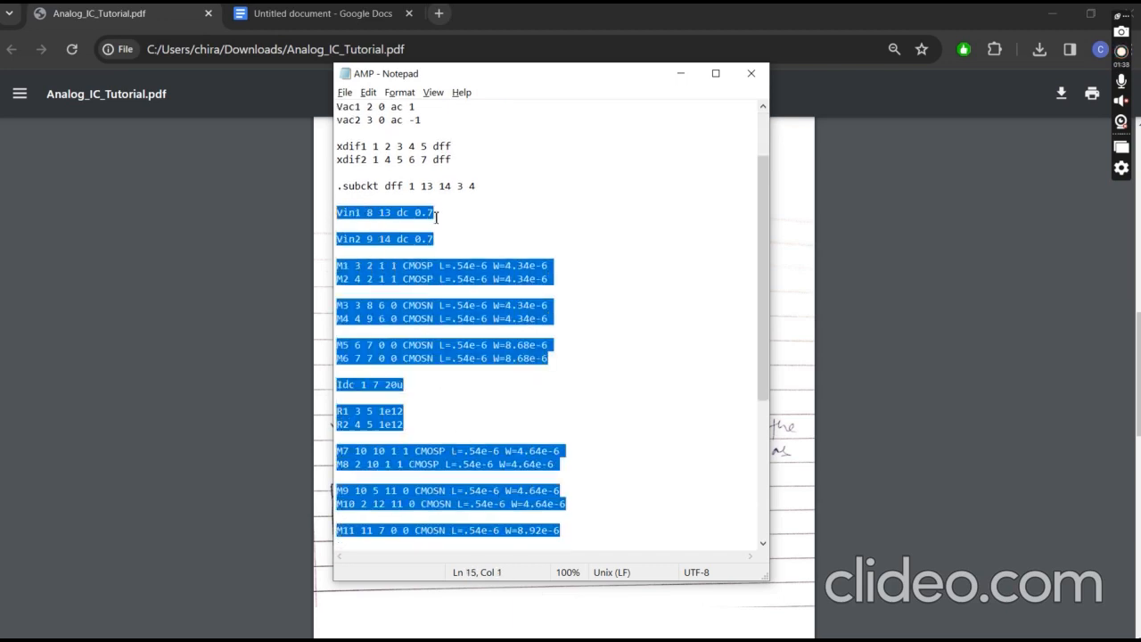
scroll(436, 217, up, 1)
scroll(446, 208, up, 1)
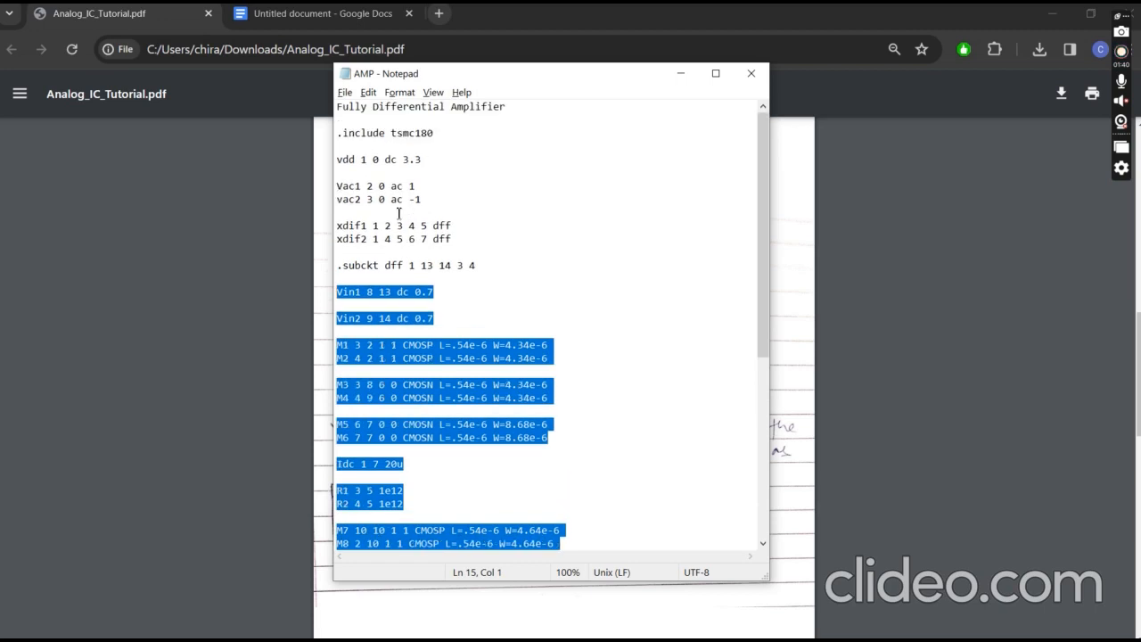
- Examine the xdif1 and xdif2 subcircuit instances, highlighting both lines and the output nodes of xdif2
click(361, 239)
drag(452, 239, 336, 223)
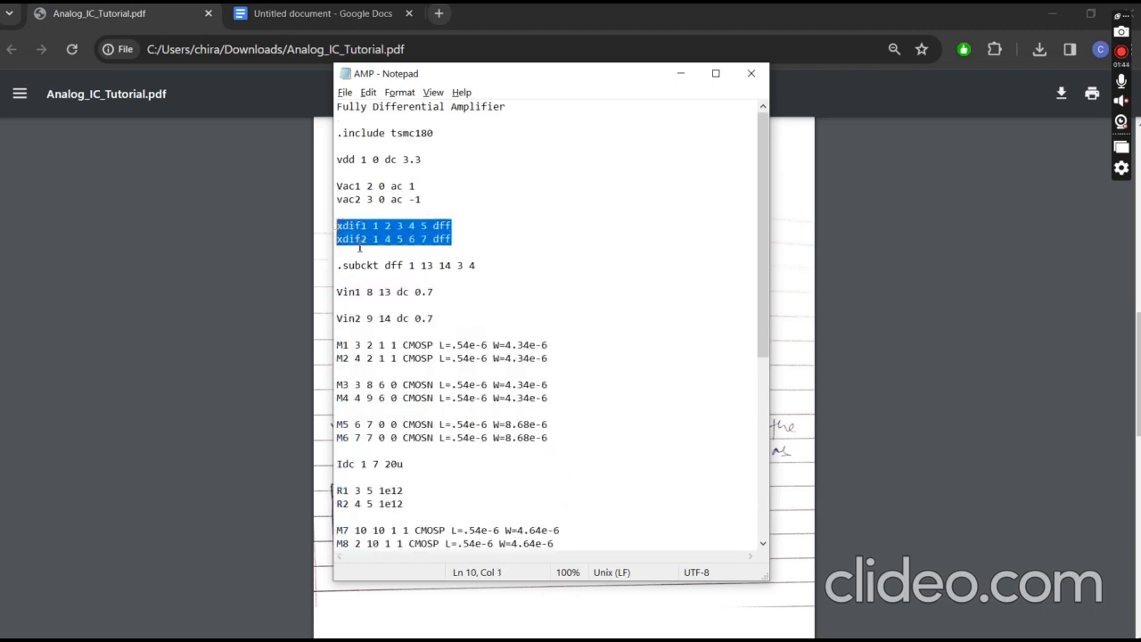
click(454, 251)
scroll(462, 268, down, 2)
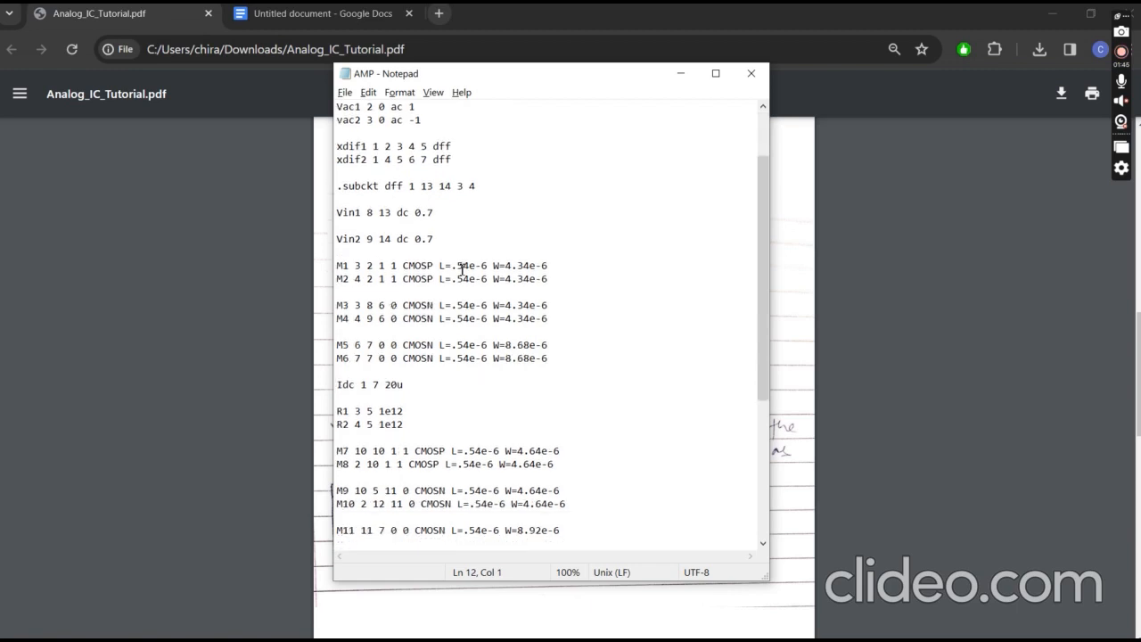
scroll(463, 249, down, 1)
scroll(471, 229, up, 3)
click(425, 159)
drag(425, 158, 403, 160)
scroll(526, 278, down, 2)
- Highlight the M1 to M6 transistor lines and examine their channel widths
click(568, 288)
click(551, 359)
drag(550, 360, 337, 266)
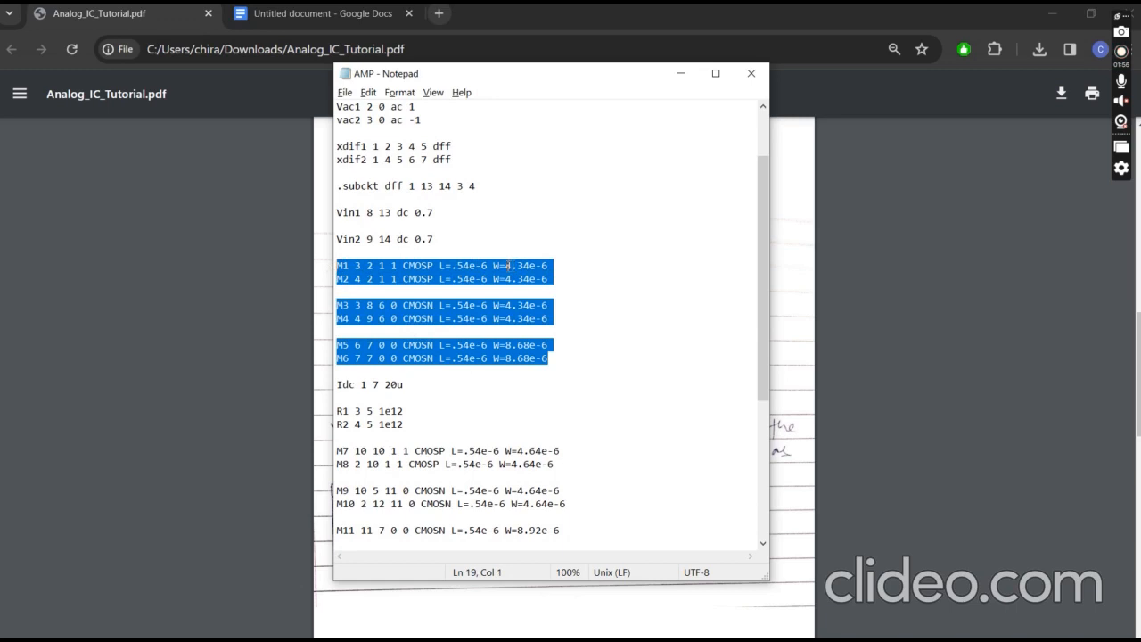
click(508, 265)
click(544, 266)
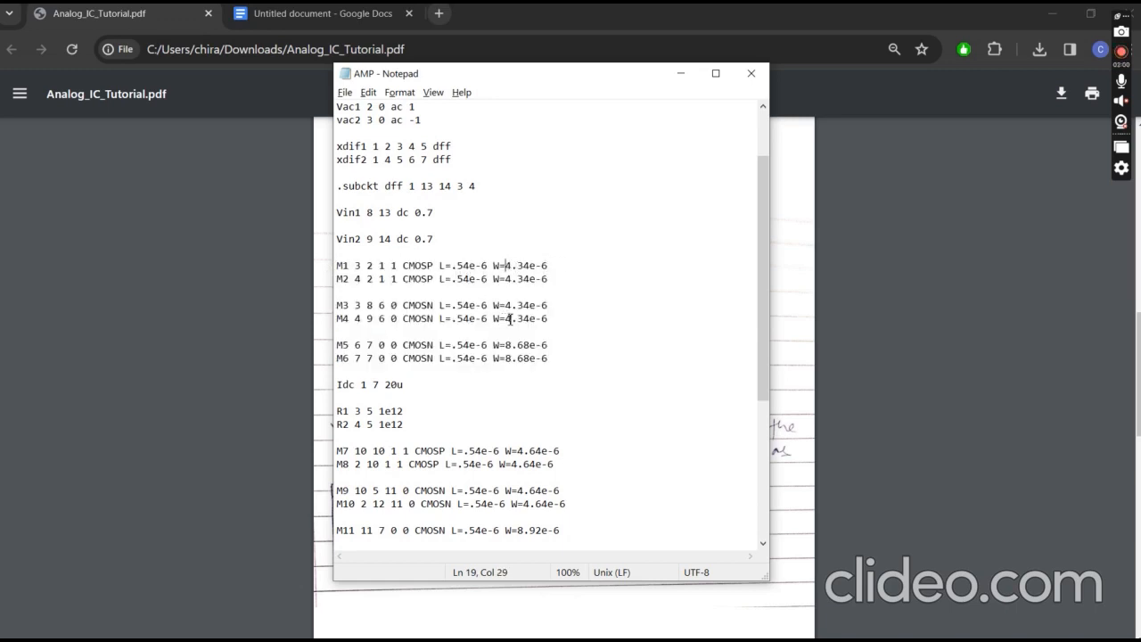
scroll(401, 375, down, 1)
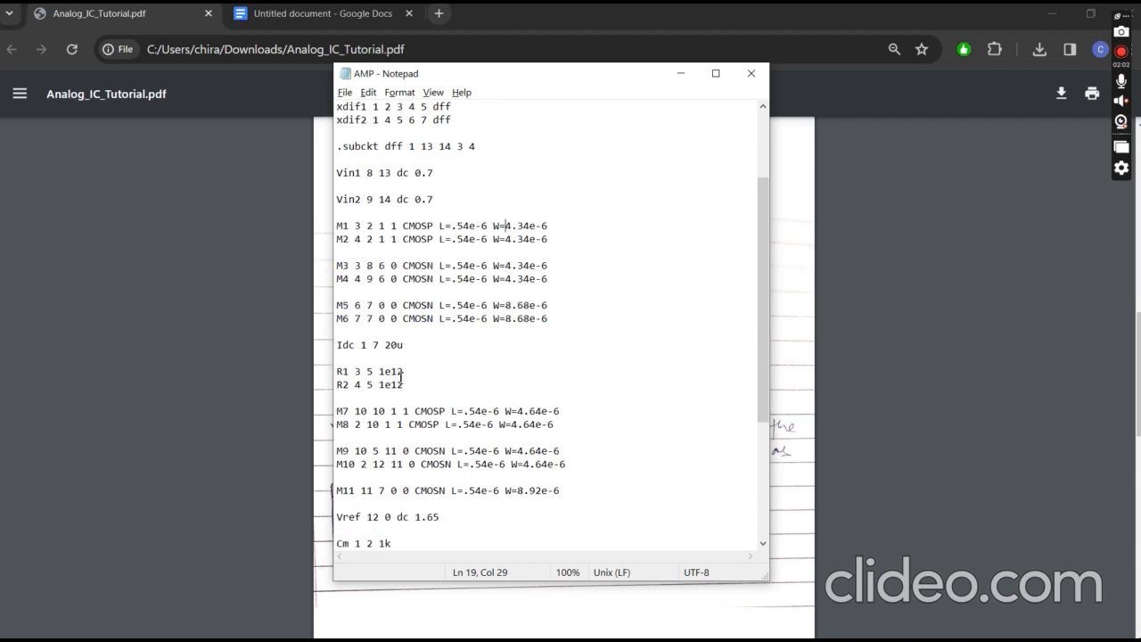
- Highlight the Idc current source line and move the netlist window aside to compare it with the schematic
drag(404, 348, 336, 347)
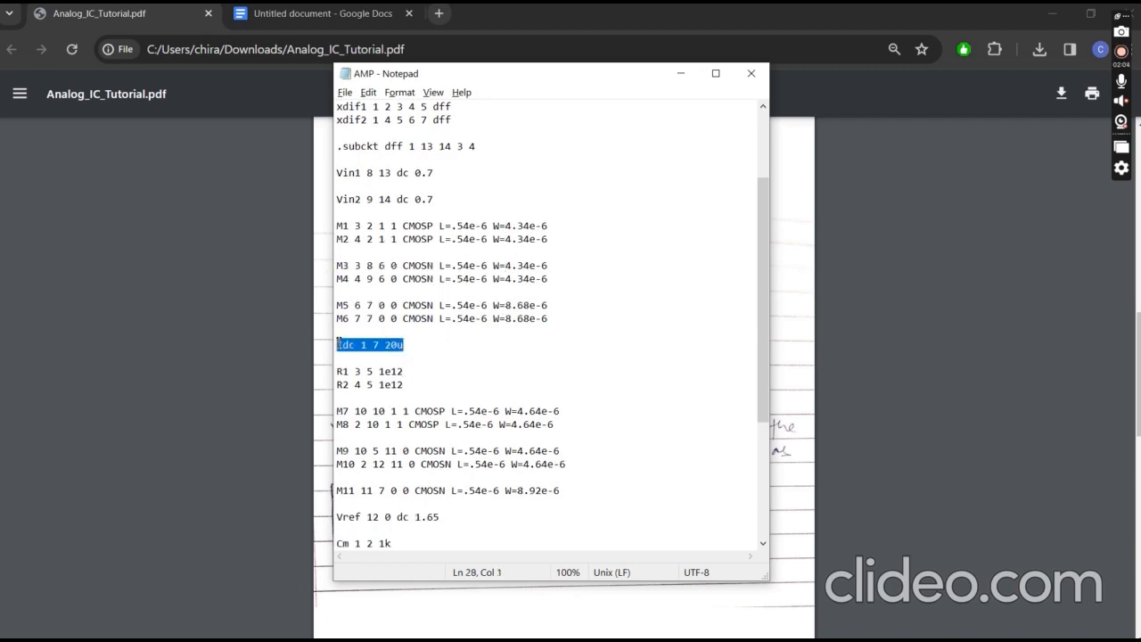
drag(622, 82, 855, 139)
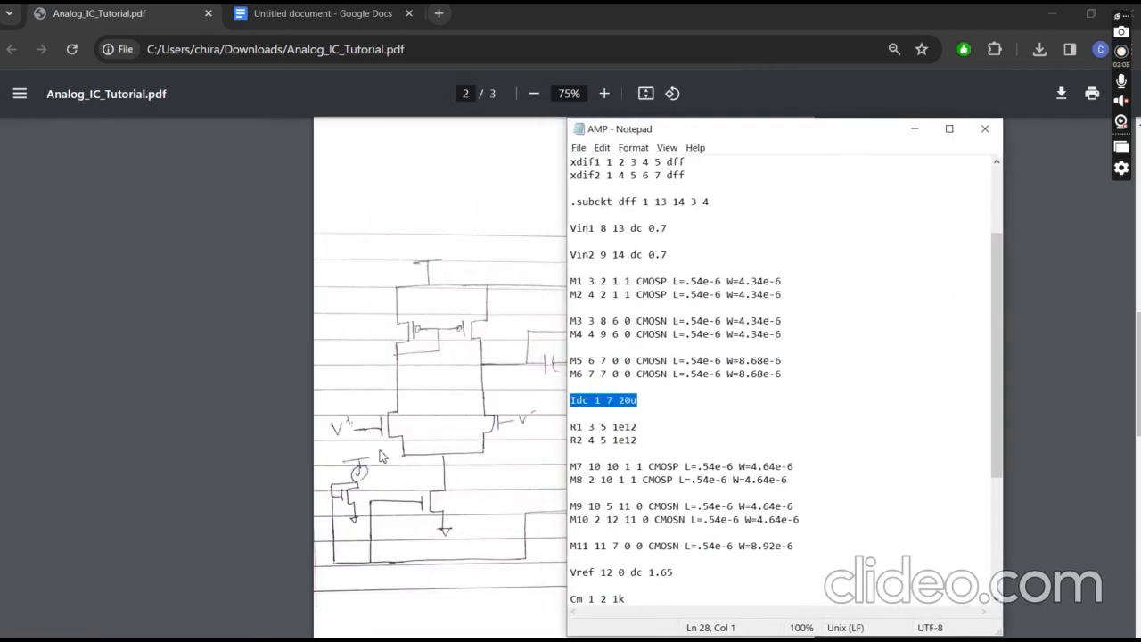
drag(802, 133, 553, 107)
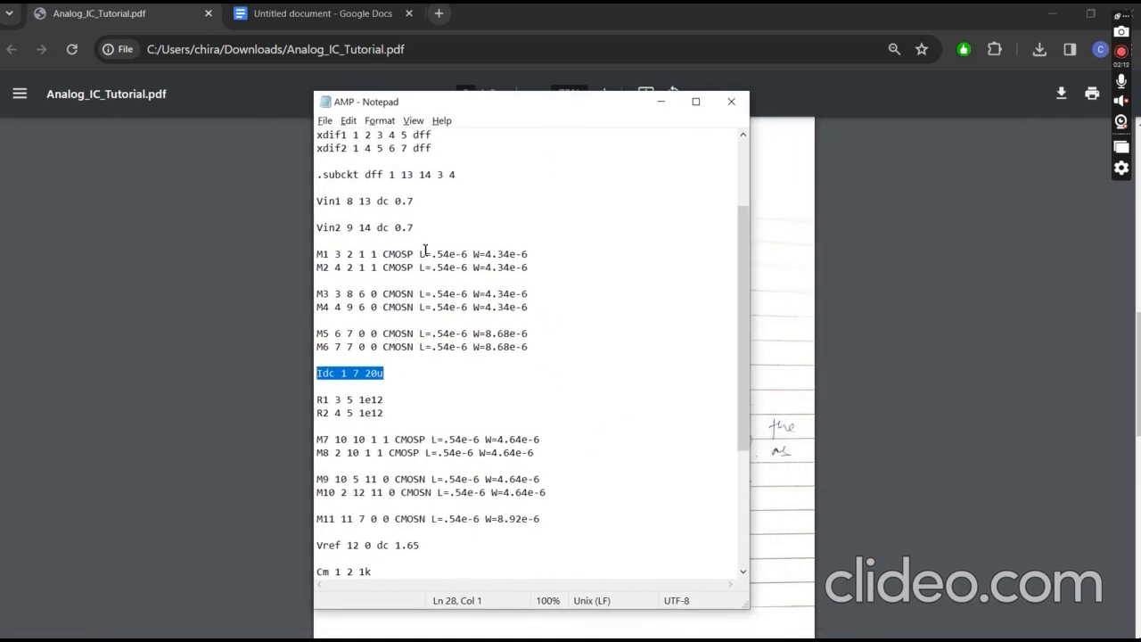
- Highlight the length and width of M1 and the Cm capacitor line with its value
drag(420, 254, 517, 254)
scroll(509, 461, down, 3)
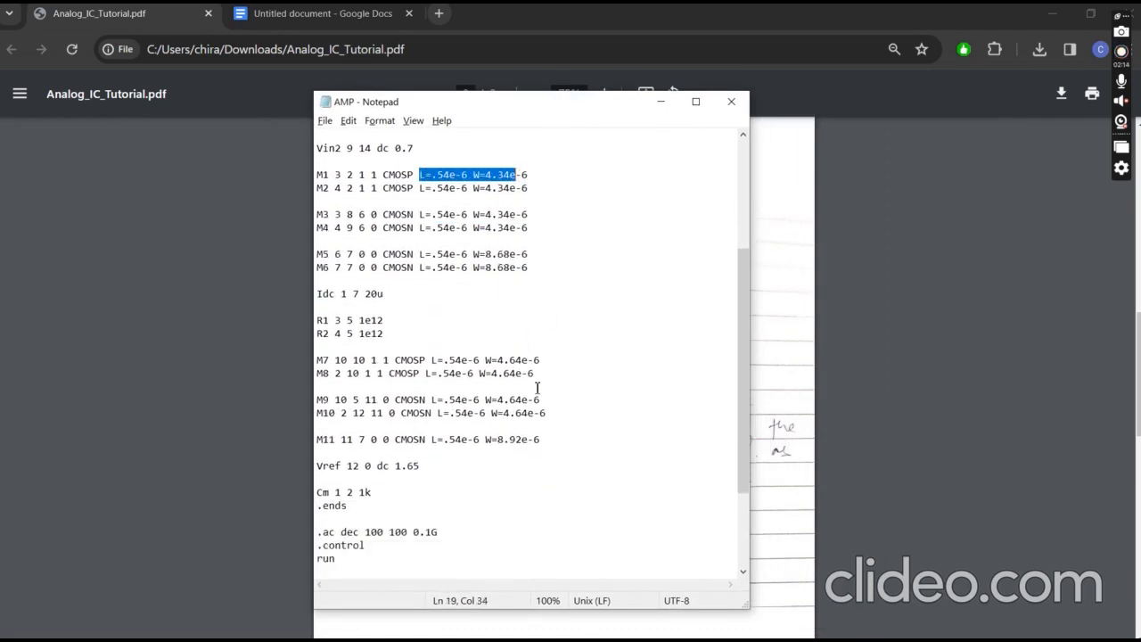
click(446, 426)
scroll(445, 428, down, 3)
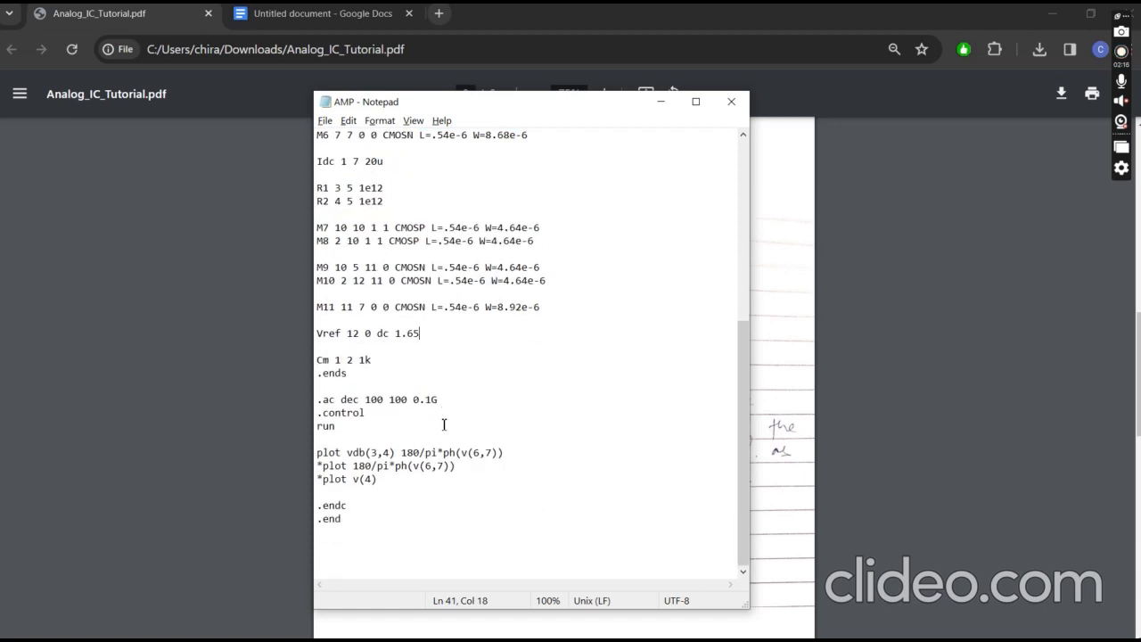
drag(374, 360, 319, 360)
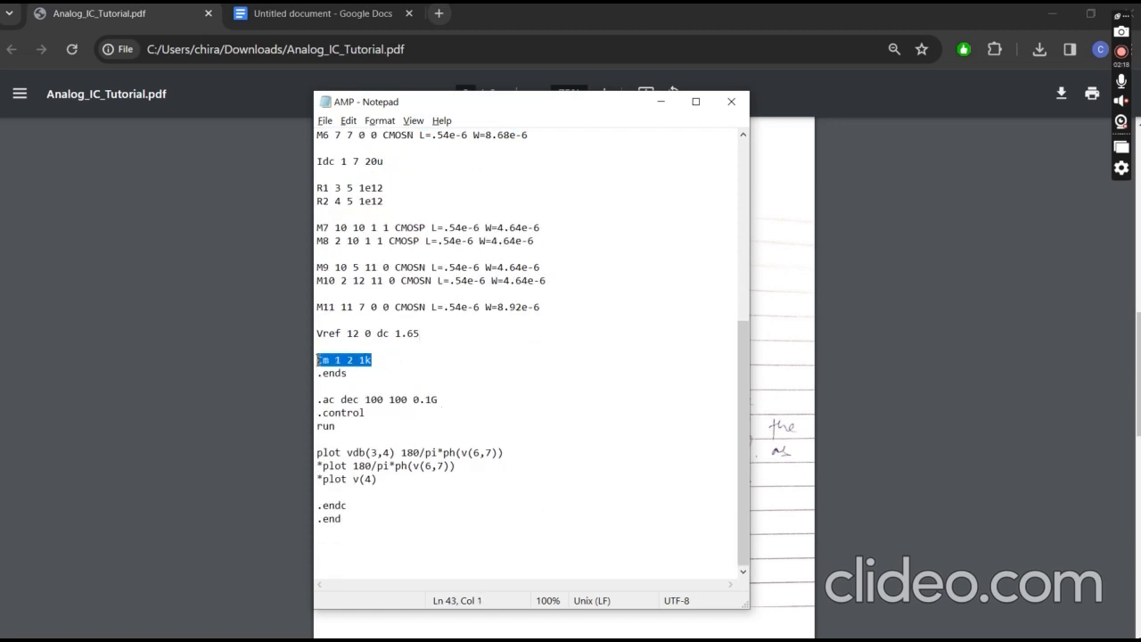
click(360, 362)
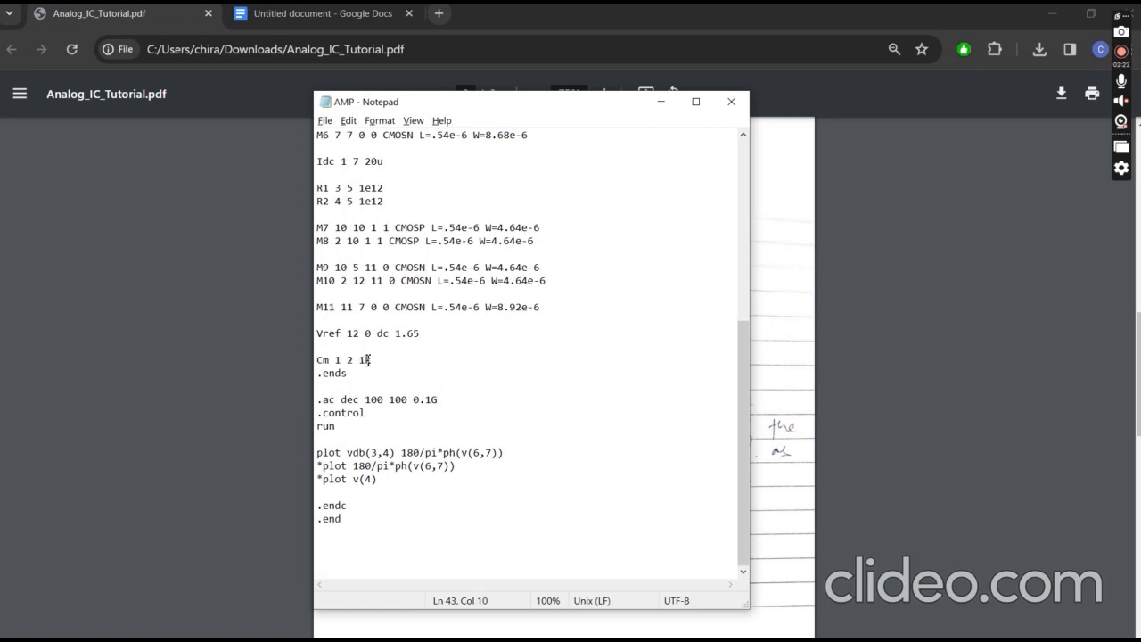
drag(360, 362, 372, 361)
- Highlight the vdb(3,4) and 180/pi*ph(v(6,7)) expressions in the plot command, and switch from Notepad to the ac16 plot
drag(349, 456, 506, 453)
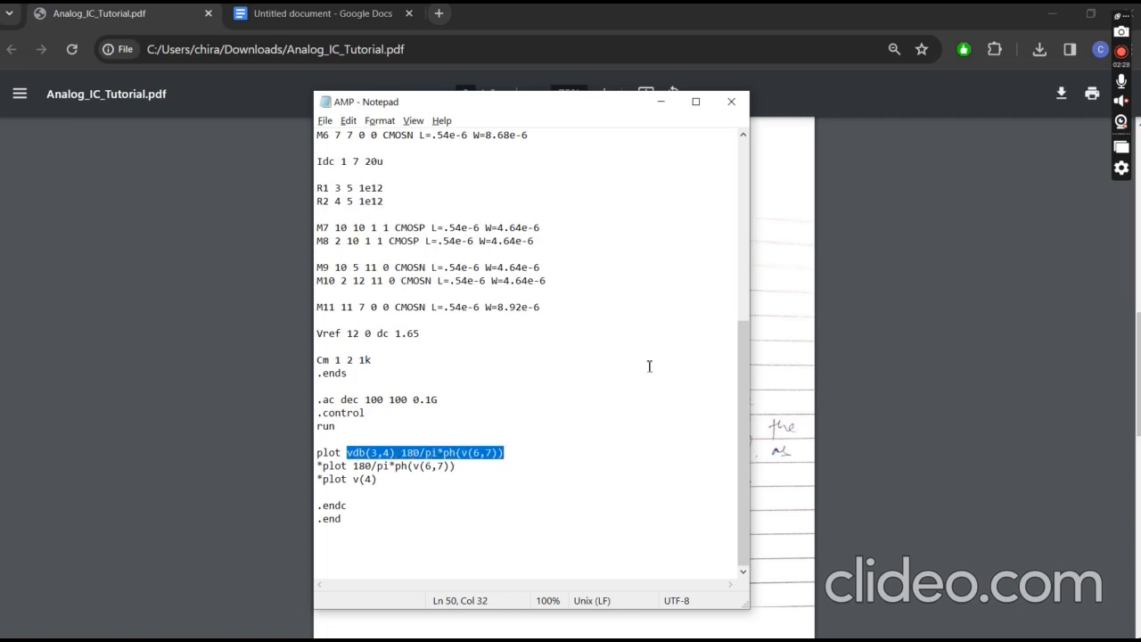
click(660, 102)
mouse_move(649, 630)
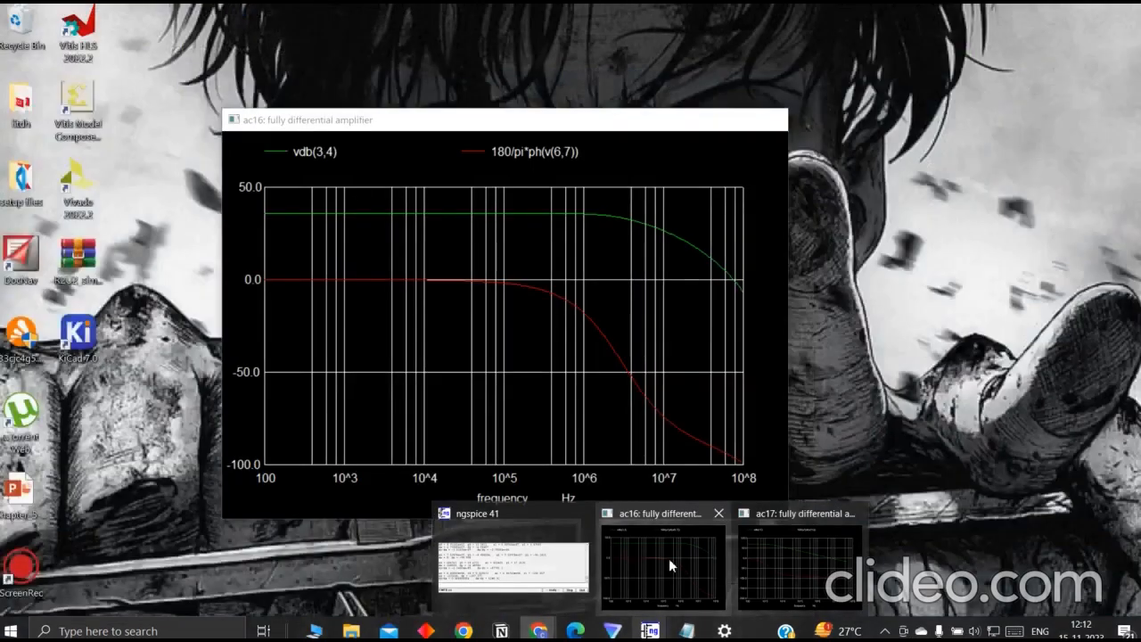
click(669, 557)
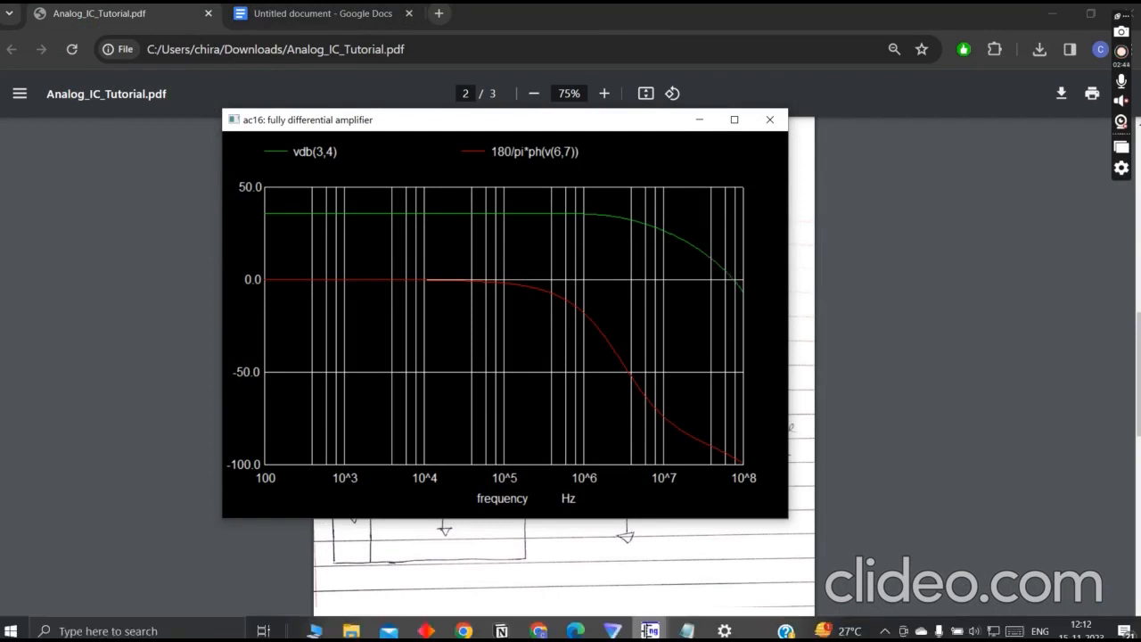
- Open the ngspice 41 console, highlight the dy value of the last measurement, and minimize the console
mouse_move(650, 630)
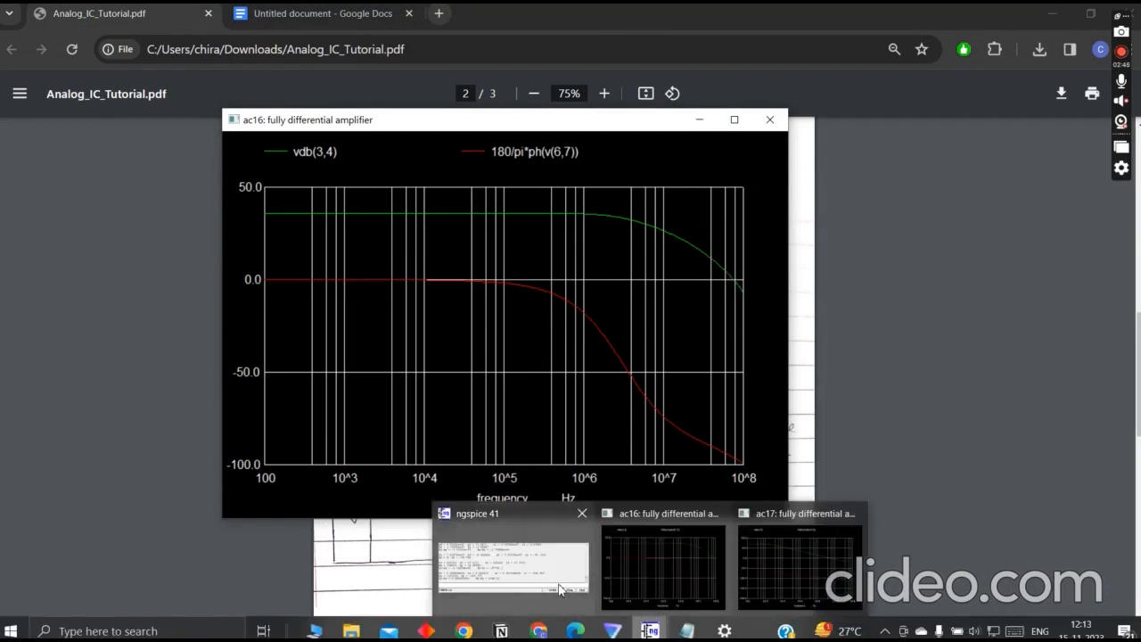
click(513, 559)
drag(316, 507, 254, 506)
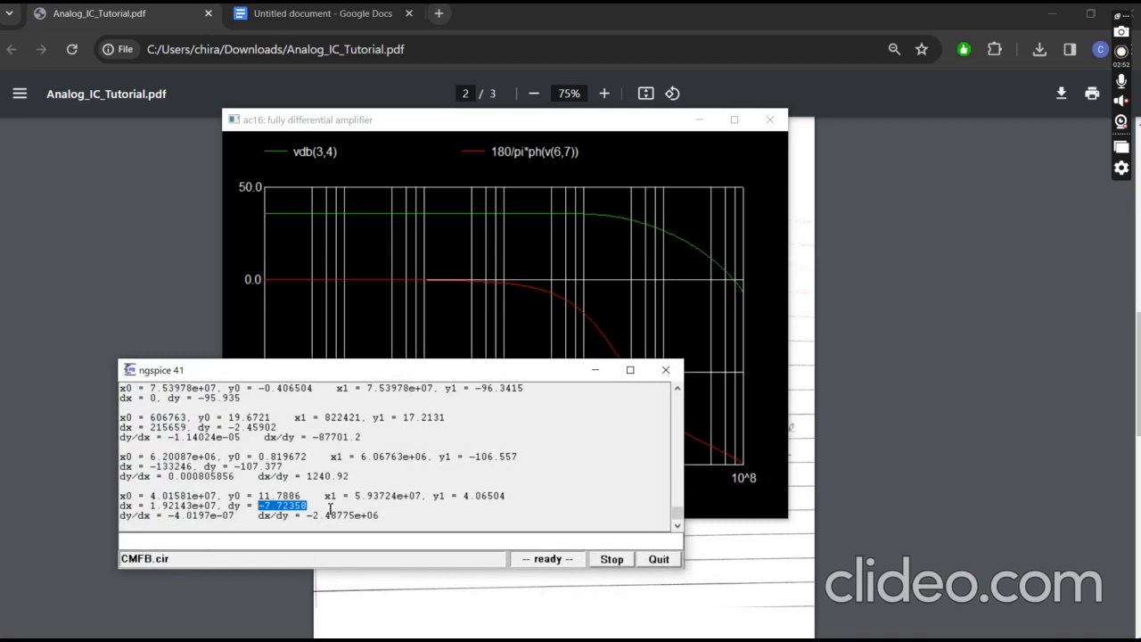
click(330, 508)
click(594, 369)
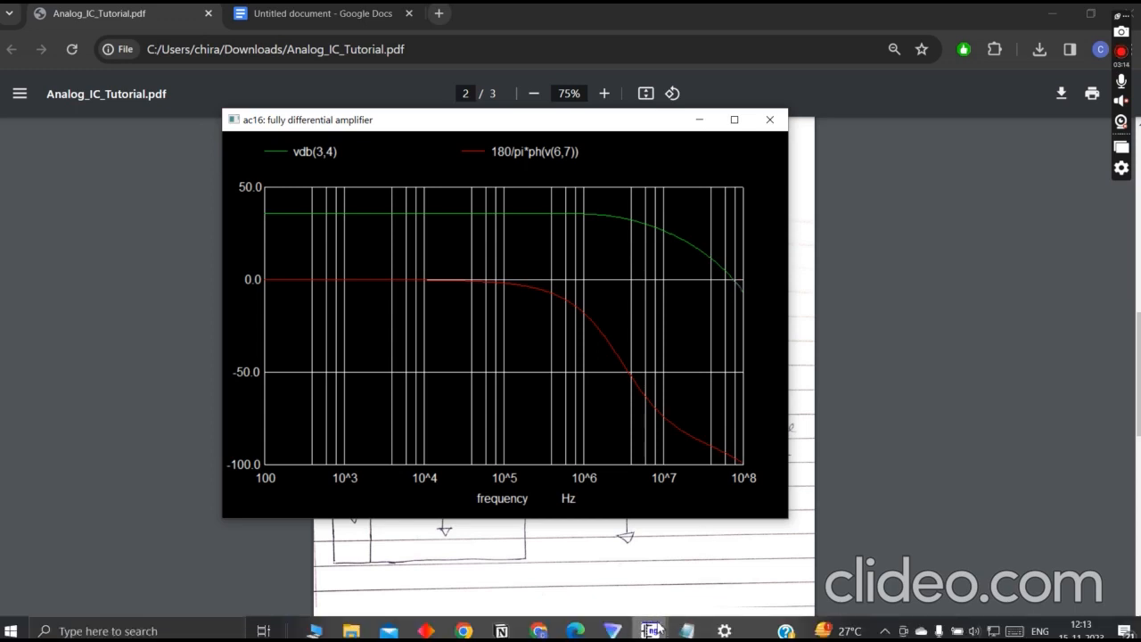
- Measure from the gain curve's 0 dB crossing down to the phase curve in the ac16 plot, with the ngspice console open
mouse_move(650, 630)
click(563, 575)
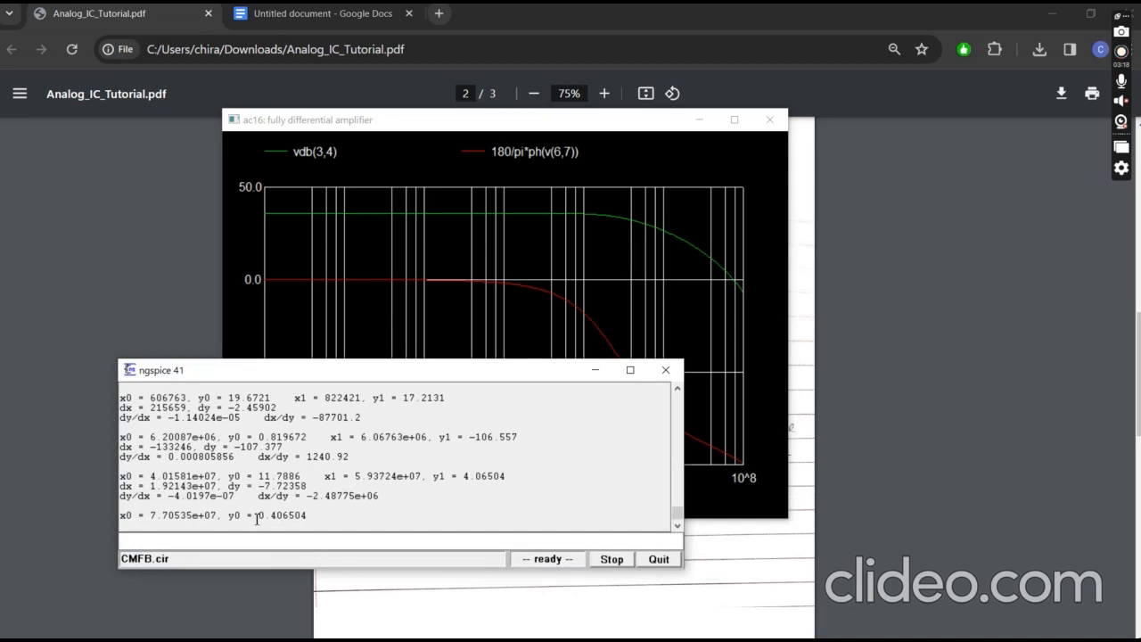
click(734, 279)
drag(733, 279, 732, 457)
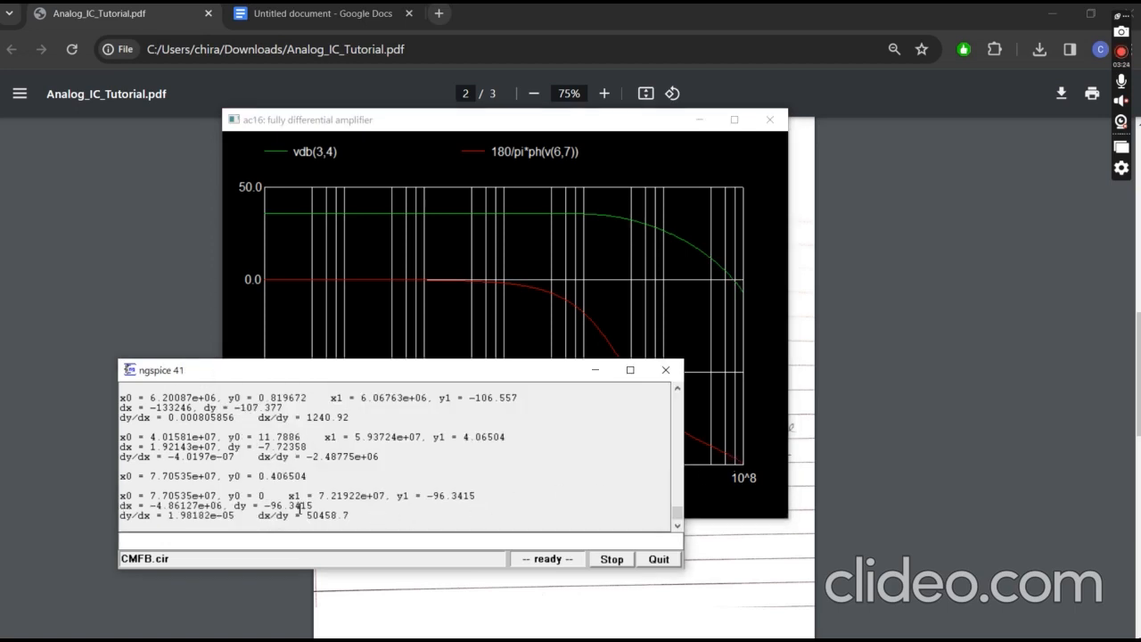
drag(314, 505, 266, 505)
drag(538, 378, 530, 416)
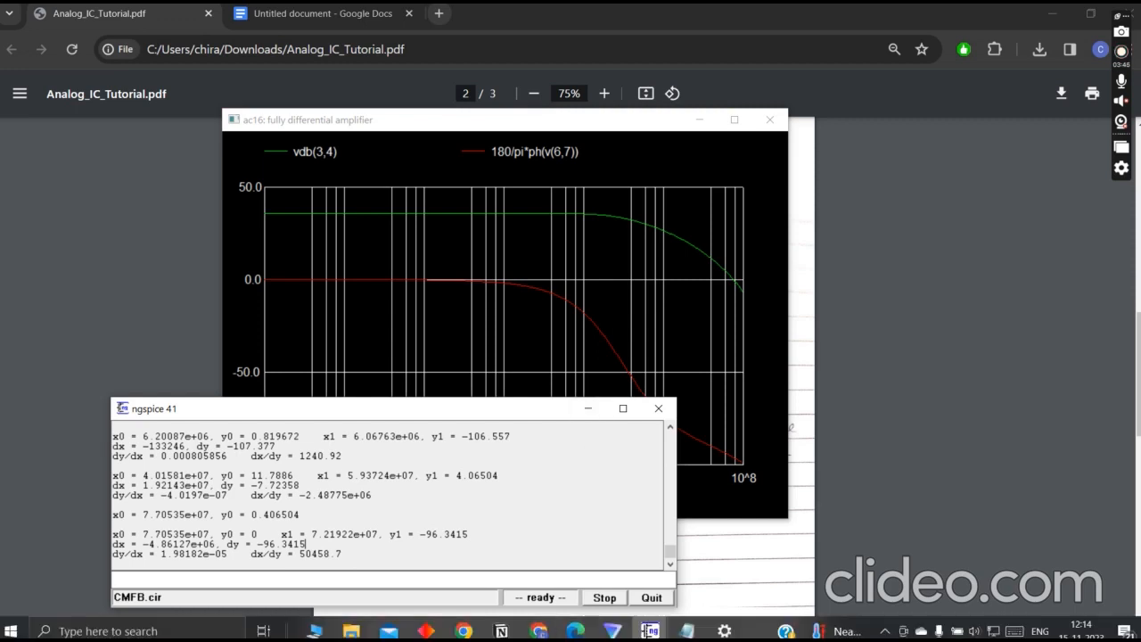
- Minimize the ngspice 41 console and the ac16 plot, and bring up the common-mode feedback schematic on page 3 of the PDF
mouse_move(648, 631)
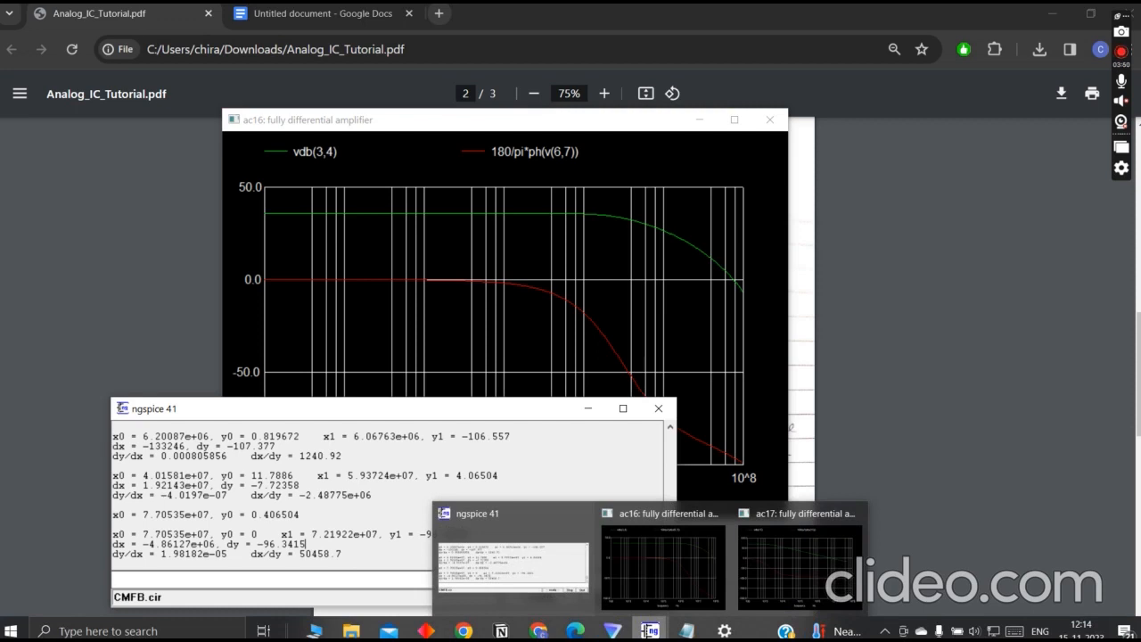
click(588, 408)
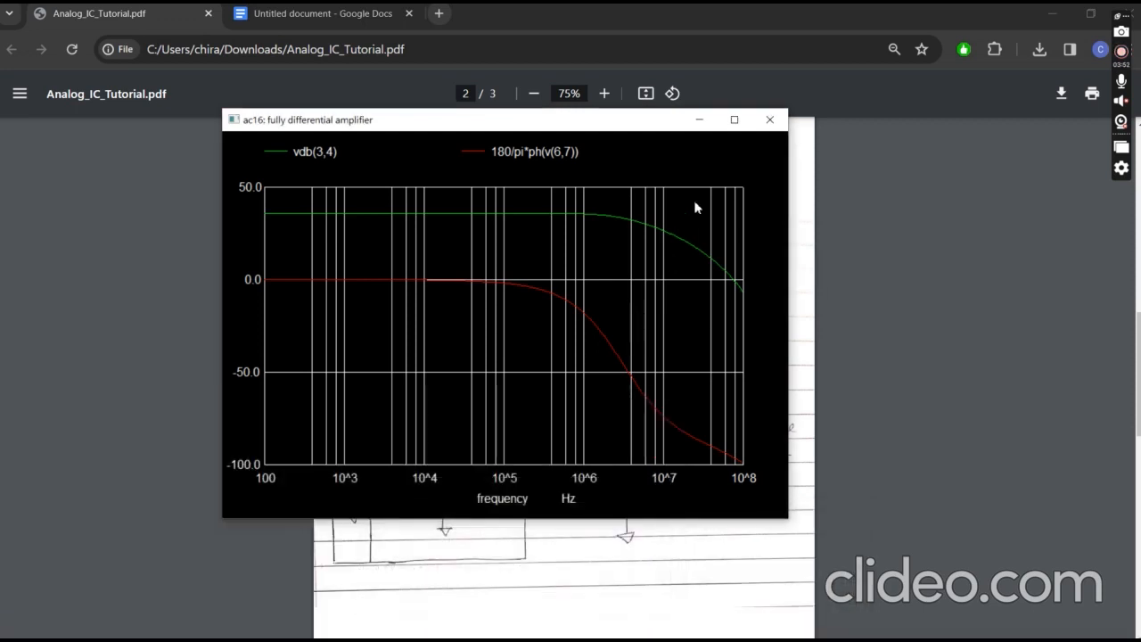
click(693, 123)
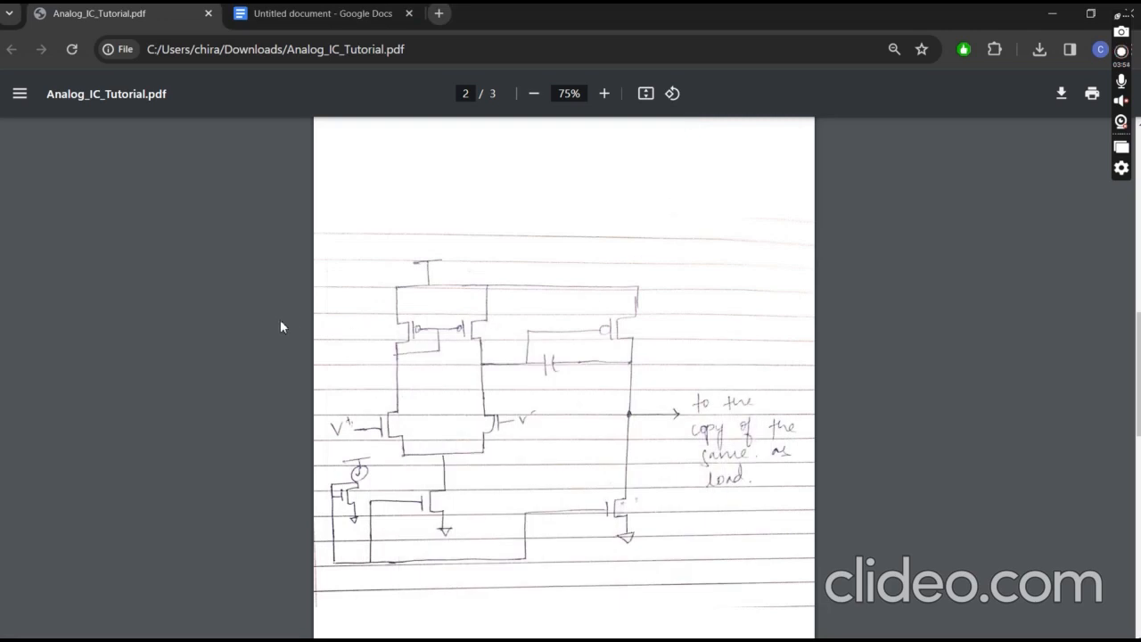
scroll(281, 321, down, 7)
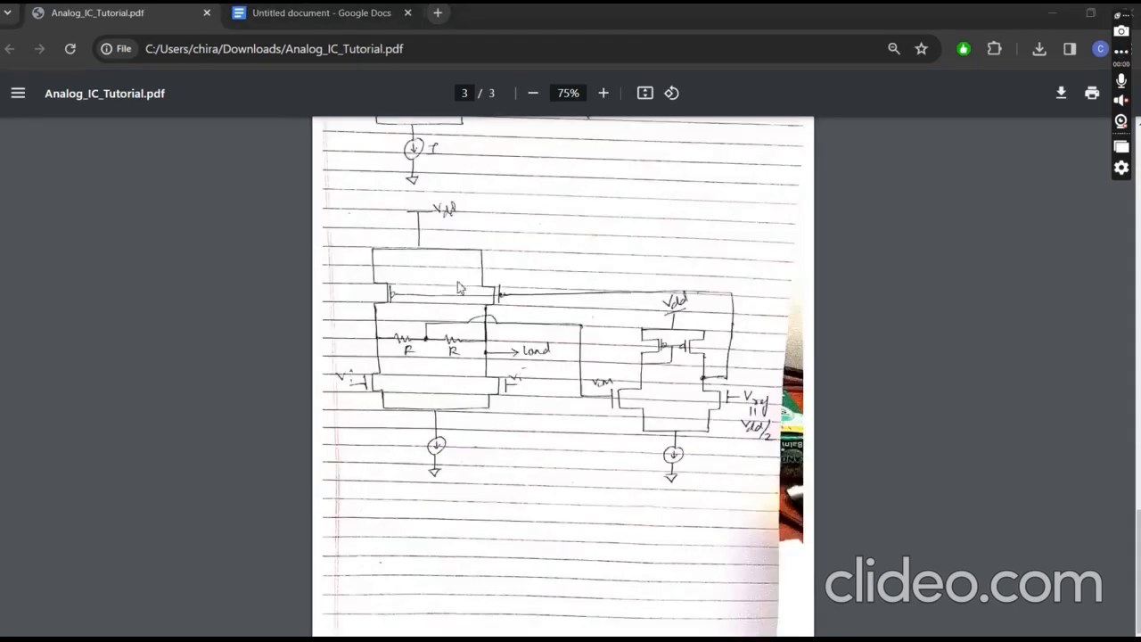
scroll(463, 288, up, 5)
scroll(445, 405, down, 4)
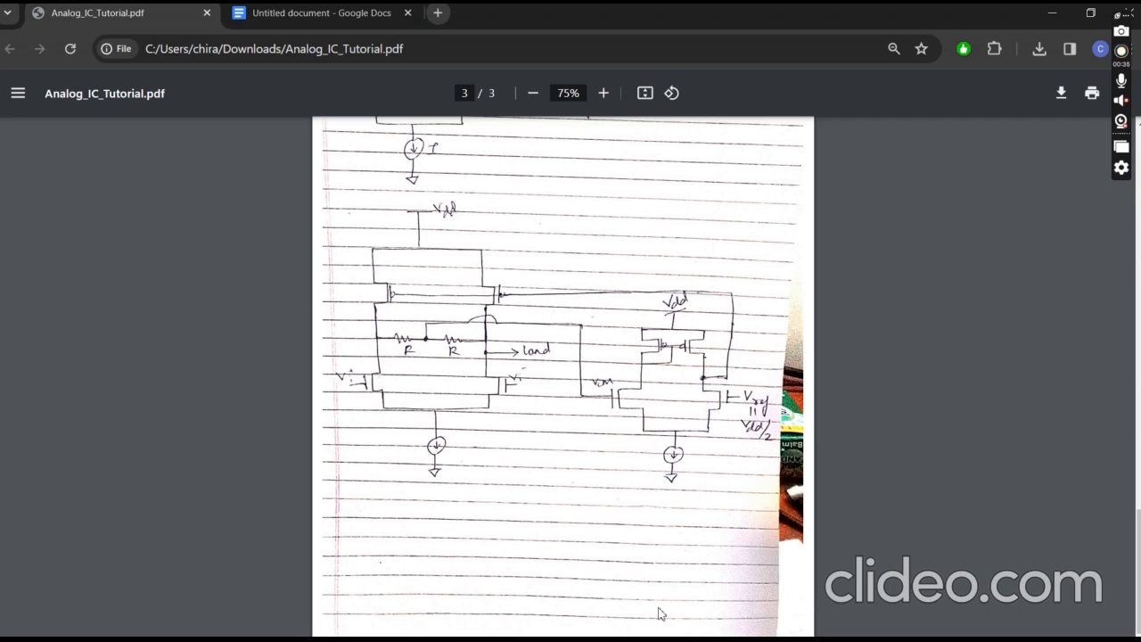
- Open the ac17 plot, measure a short stretch of the gain curve just below 10^6 Hz, and open the ngspice 41 console
mouse_move(682, 635)
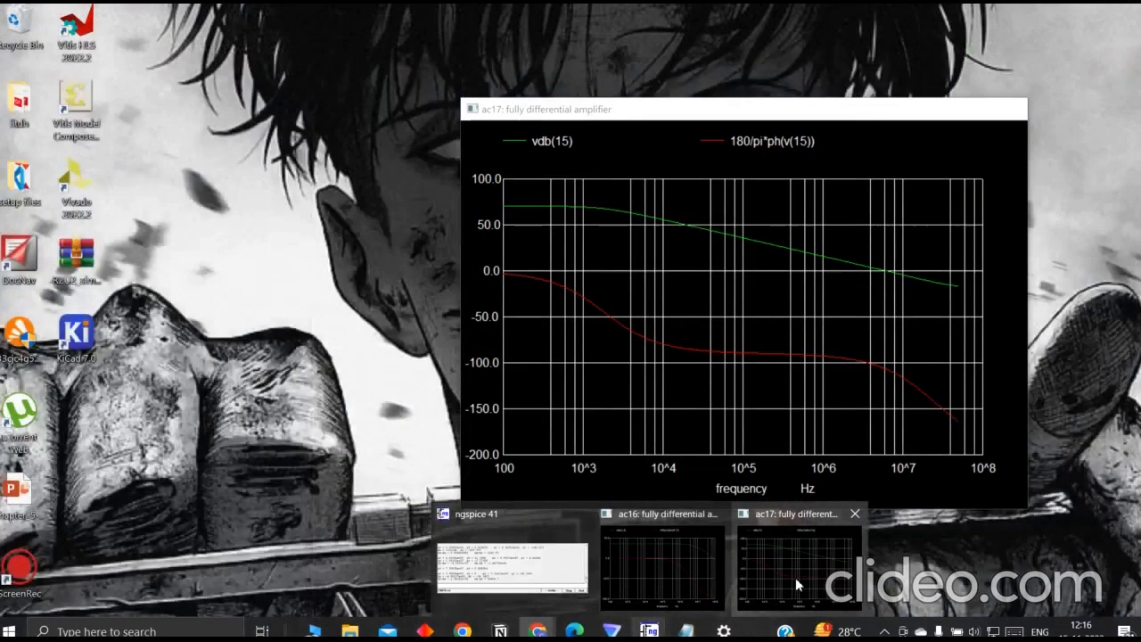
click(795, 577)
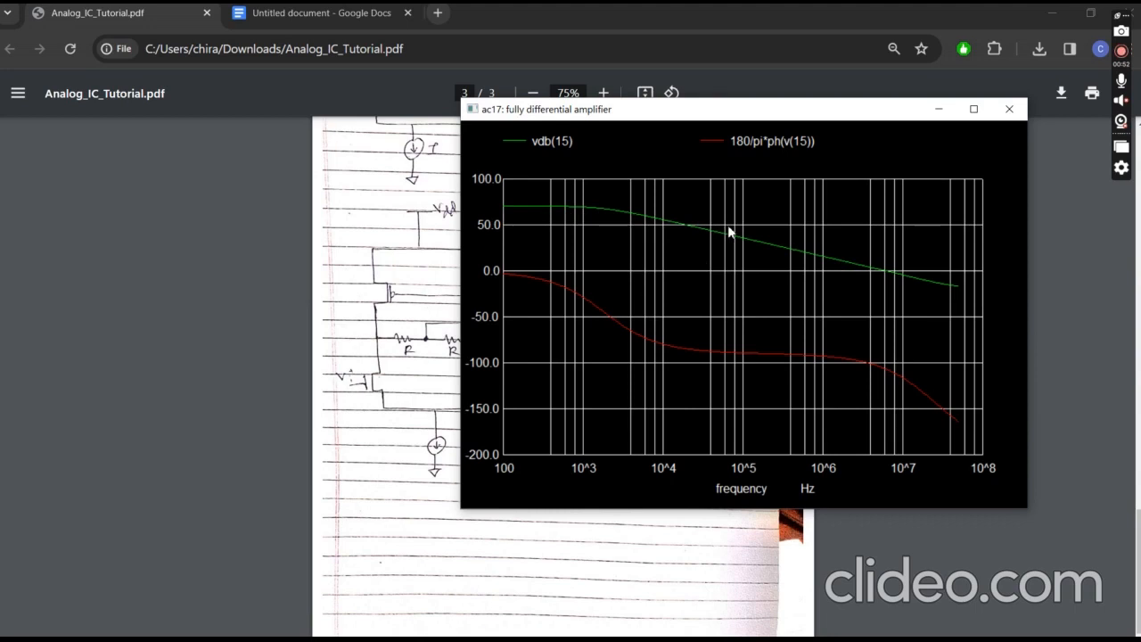
mouse_move(791, 254)
mouse_down()
mouse_move(792, 269)
mouse_move(806, 258)
mouse_up()
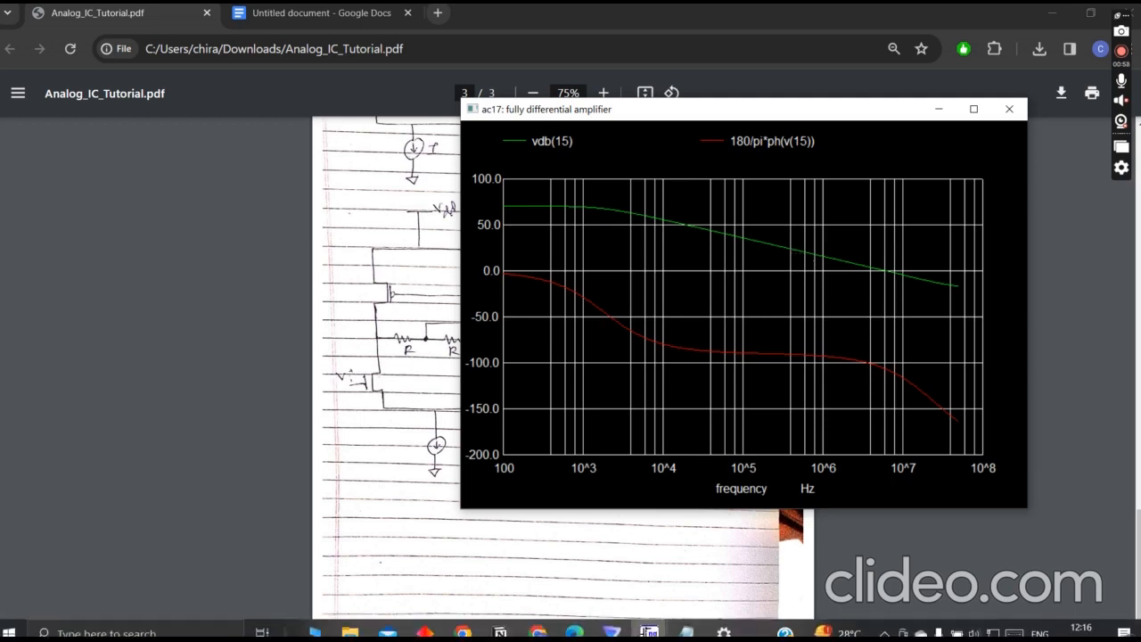
mouse_move(649, 631)
click(552, 582)
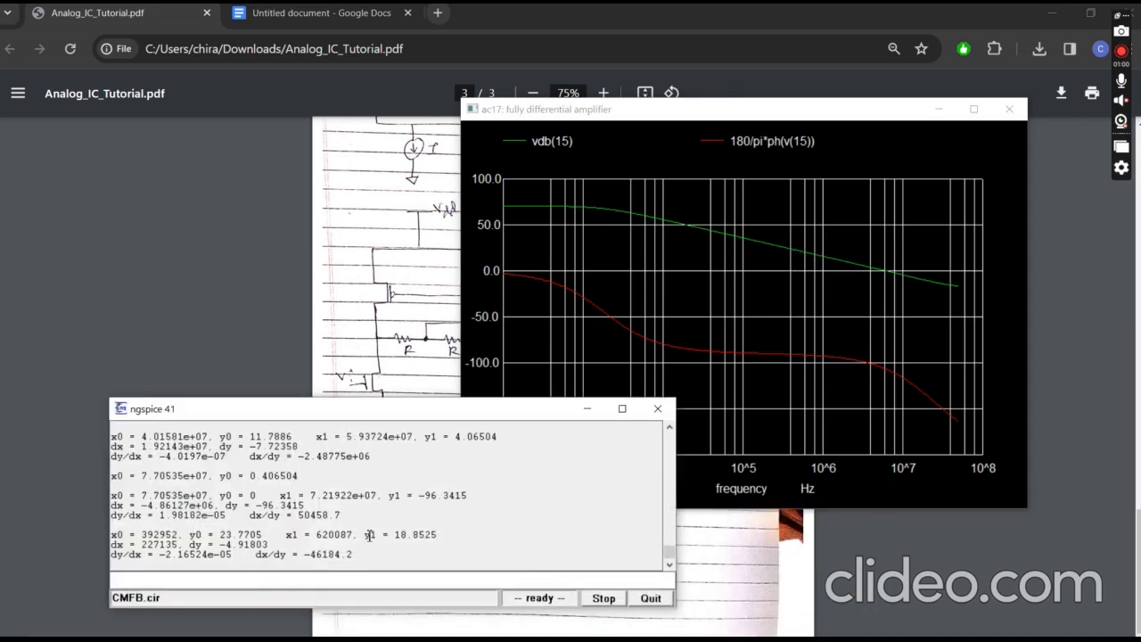
- Remeasure the vdb(15) curve's slope just below 10^6 Hz and highlight the resulting dy value in the console
click(792, 254)
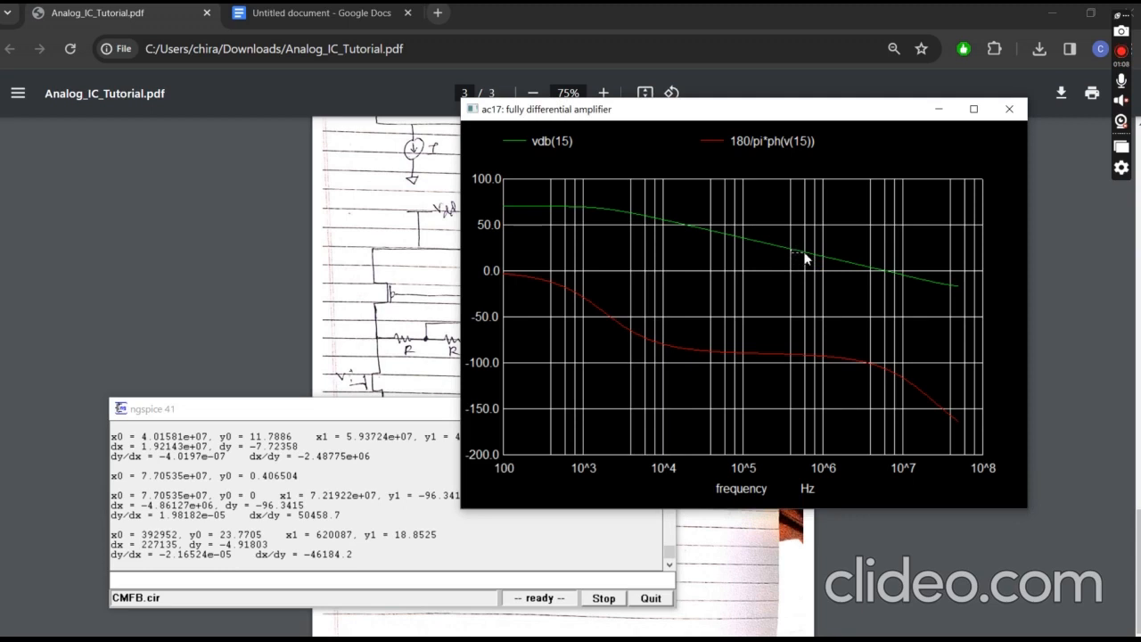
drag(804, 251, 804, 251)
drag(270, 545, 219, 544)
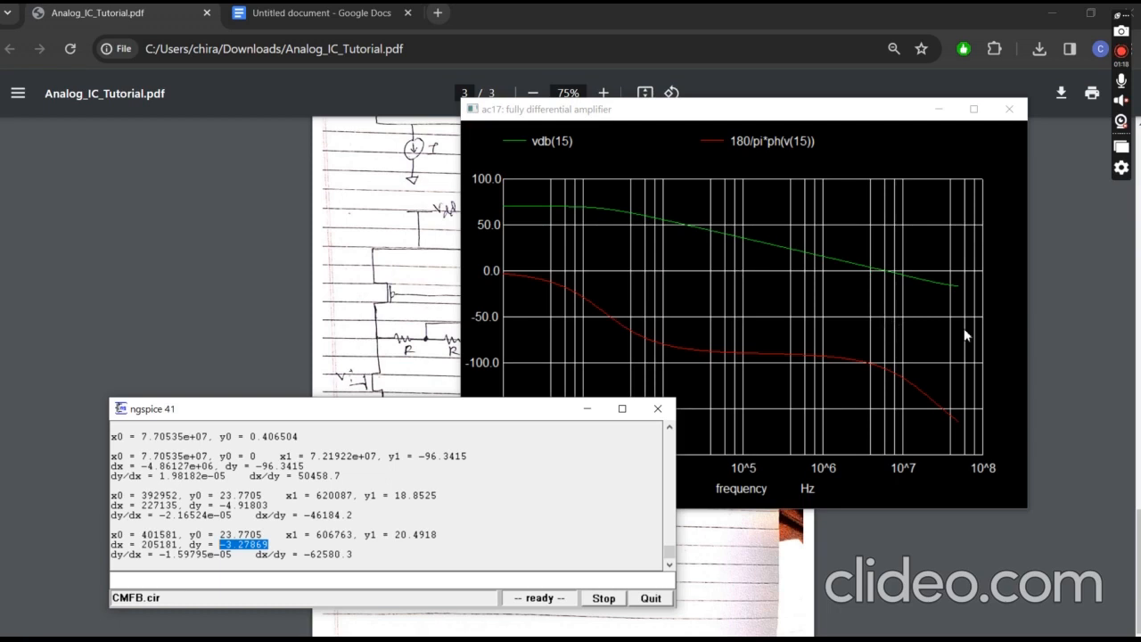
- Measure from the ac17 gain curve's 0 dB crossing straight down to the phase curve, highlight dy, and minimize the console and plot
click(886, 273)
drag(885, 283, 885, 337)
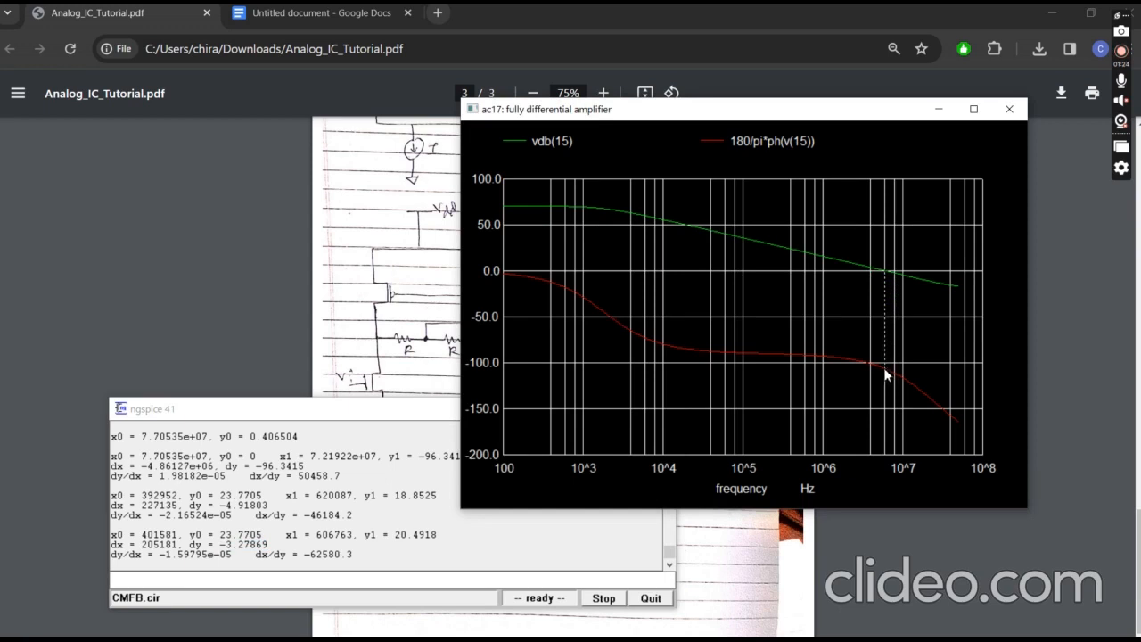
drag(885, 373, 885, 372)
drag(246, 559, 195, 559)
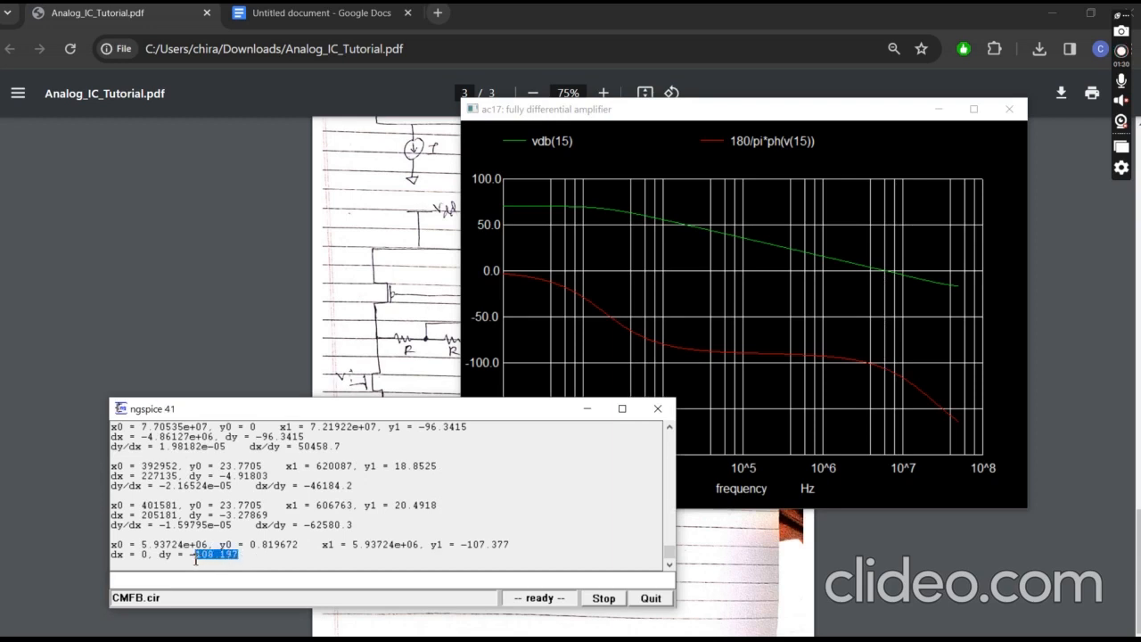
click(244, 559)
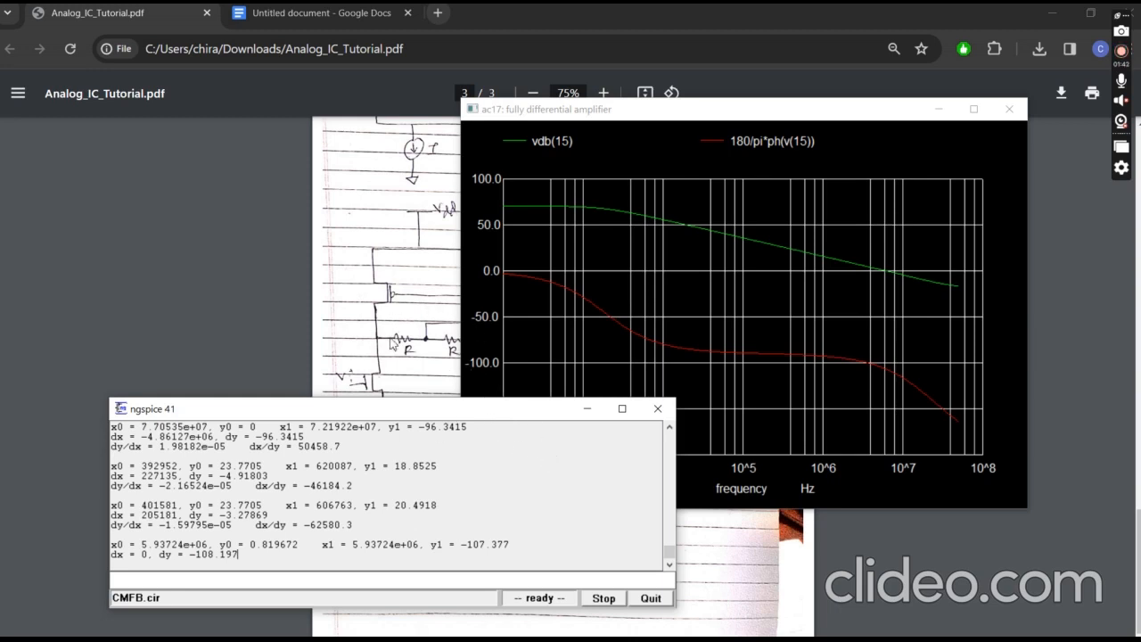
click(572, 408)
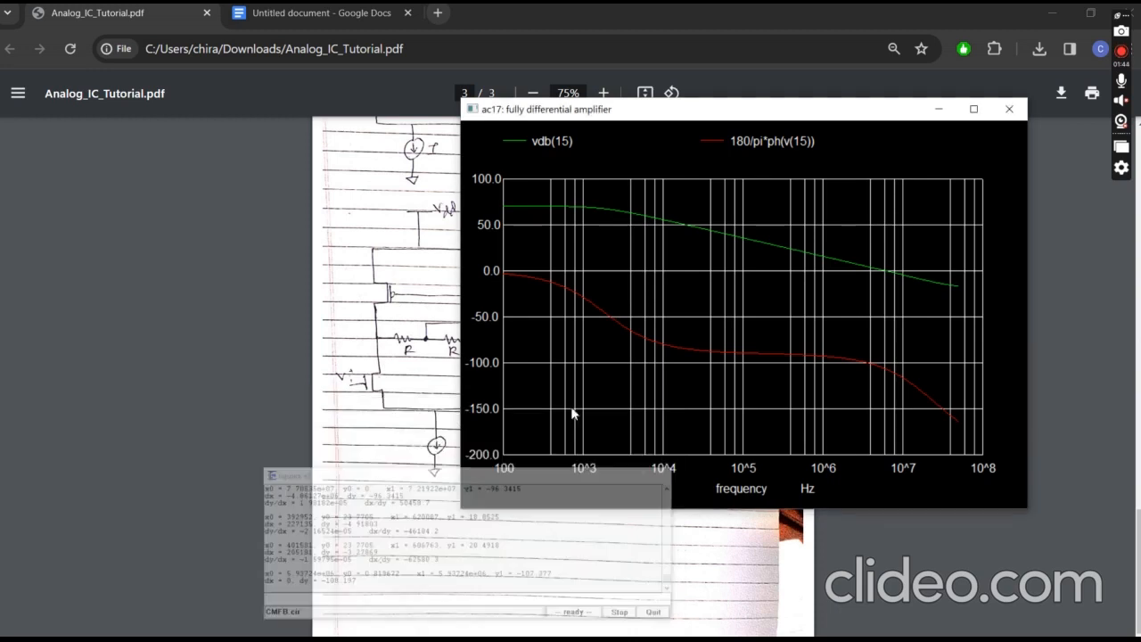
click(938, 109)
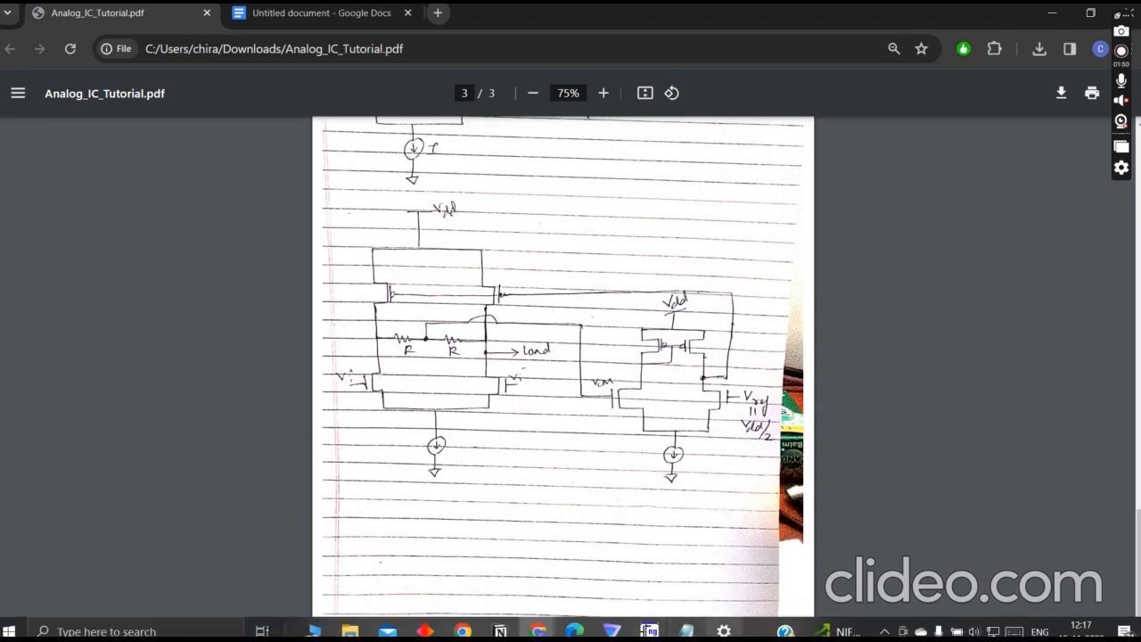
- Switch to the AMP netlist in Notepad, highlight the length and width of M11, and minimize Notepad
click(651, 579)
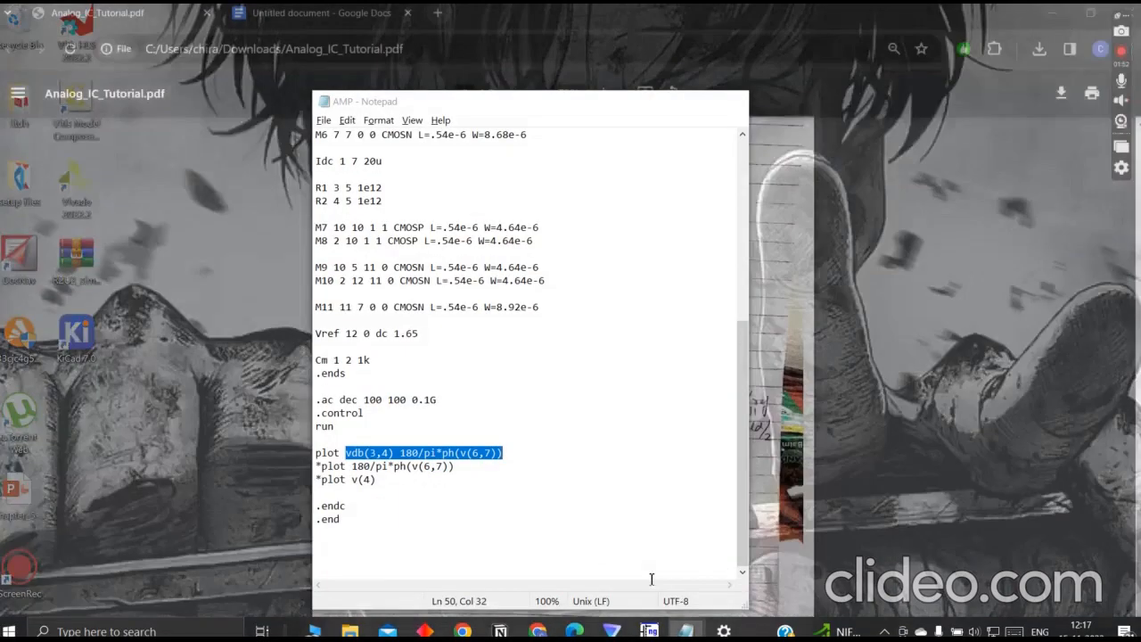
drag(431, 307, 548, 320)
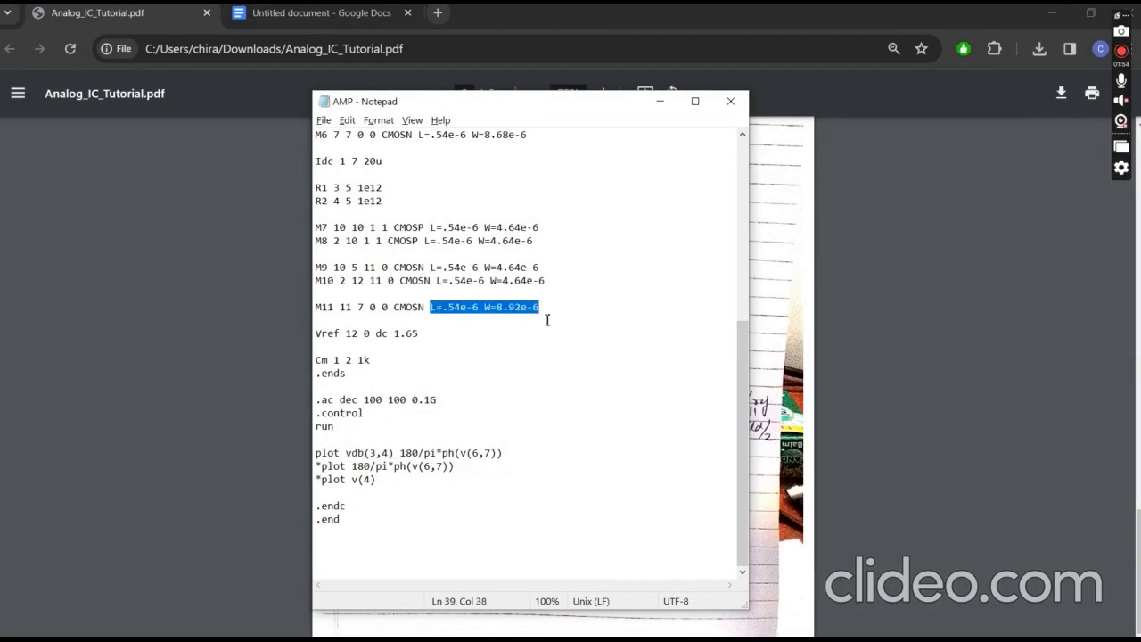
click(555, 340)
click(659, 101)
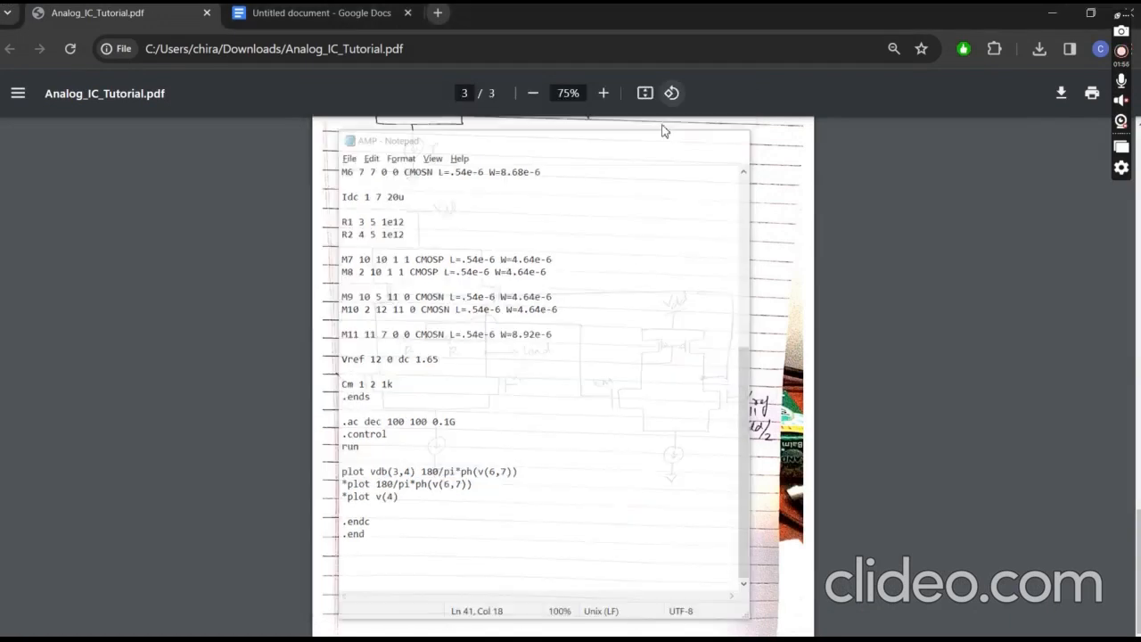